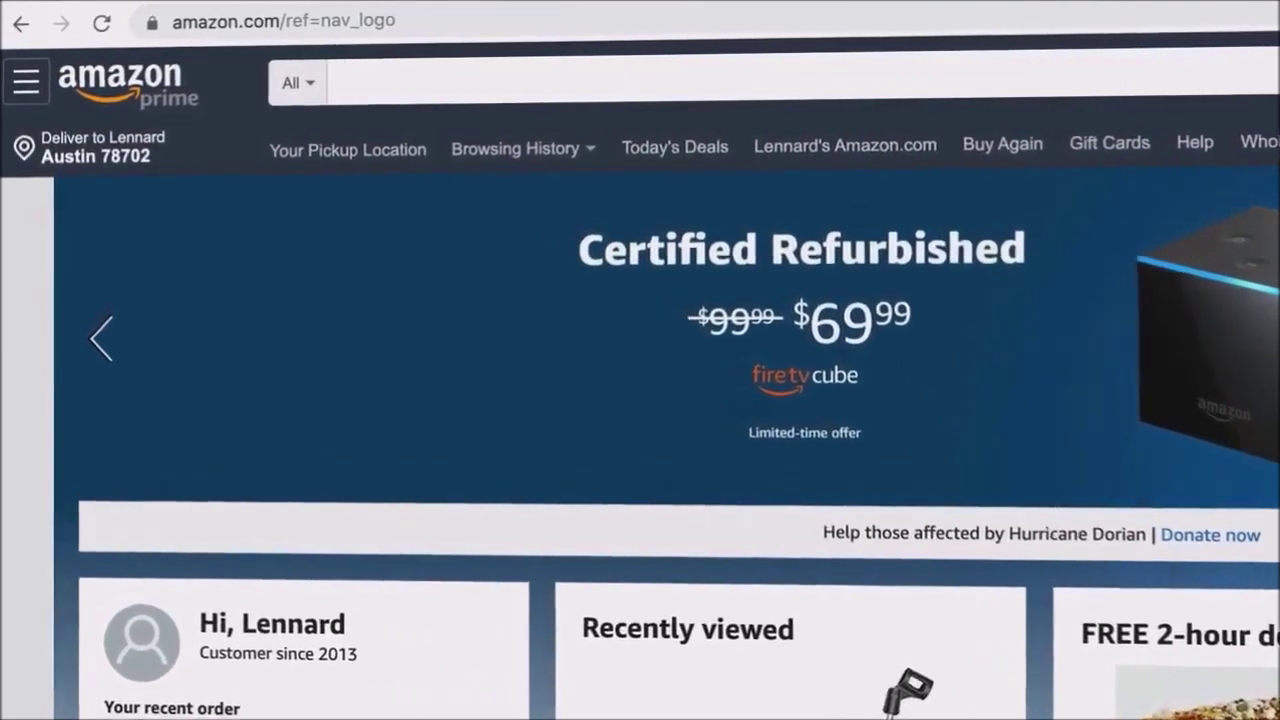
- Search Amazon for 'dog bed cover', view the Milliard Velour cover, then launch Jungle Scout
text(dog bed cover)
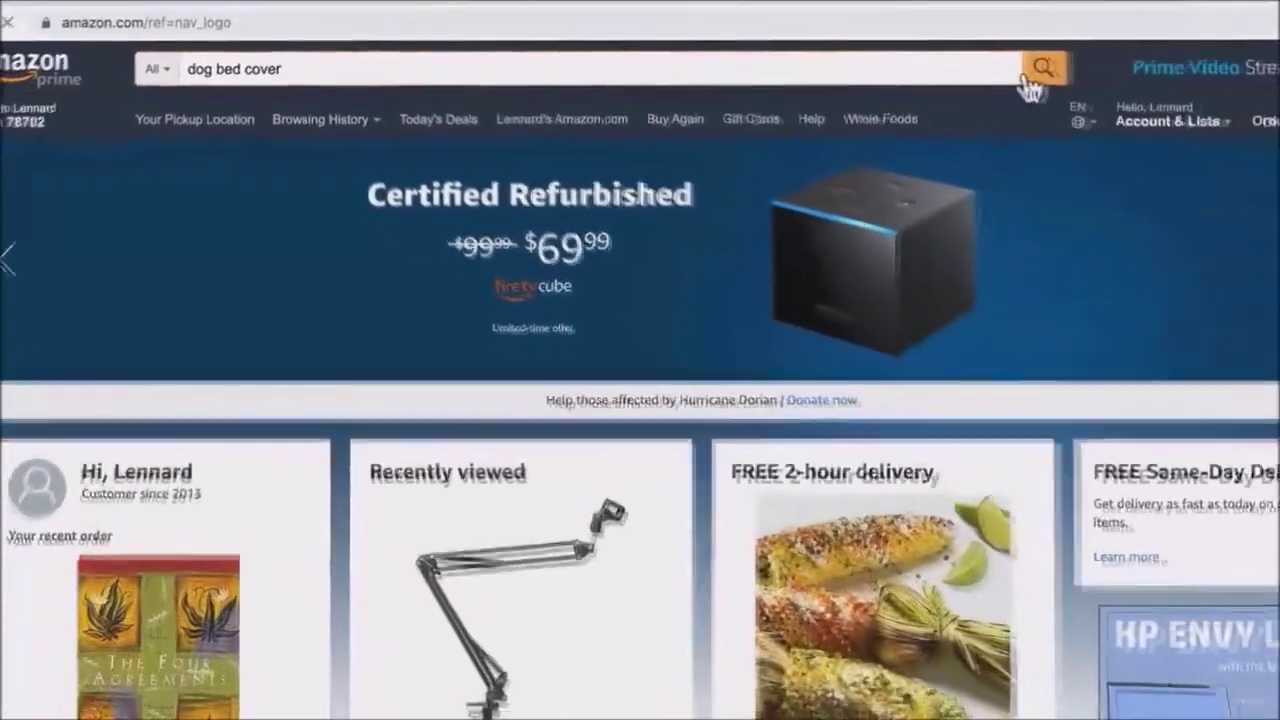
click(1145, 85)
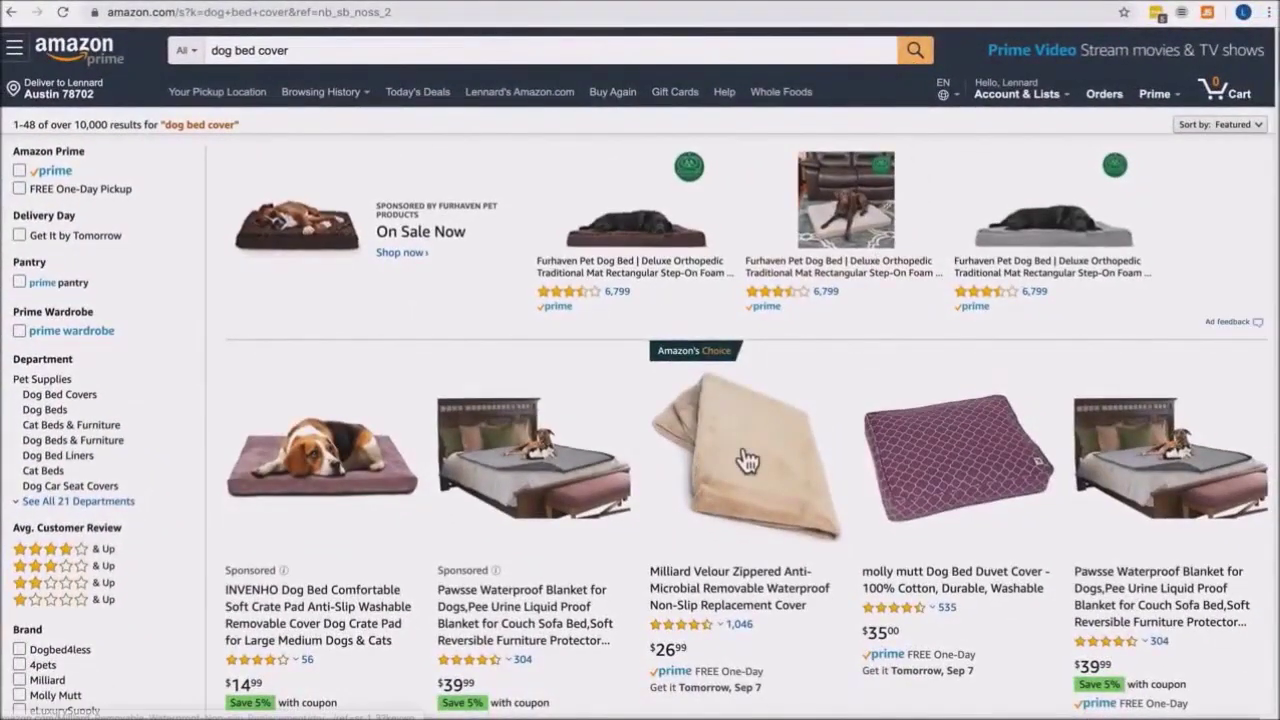
click(748, 460)
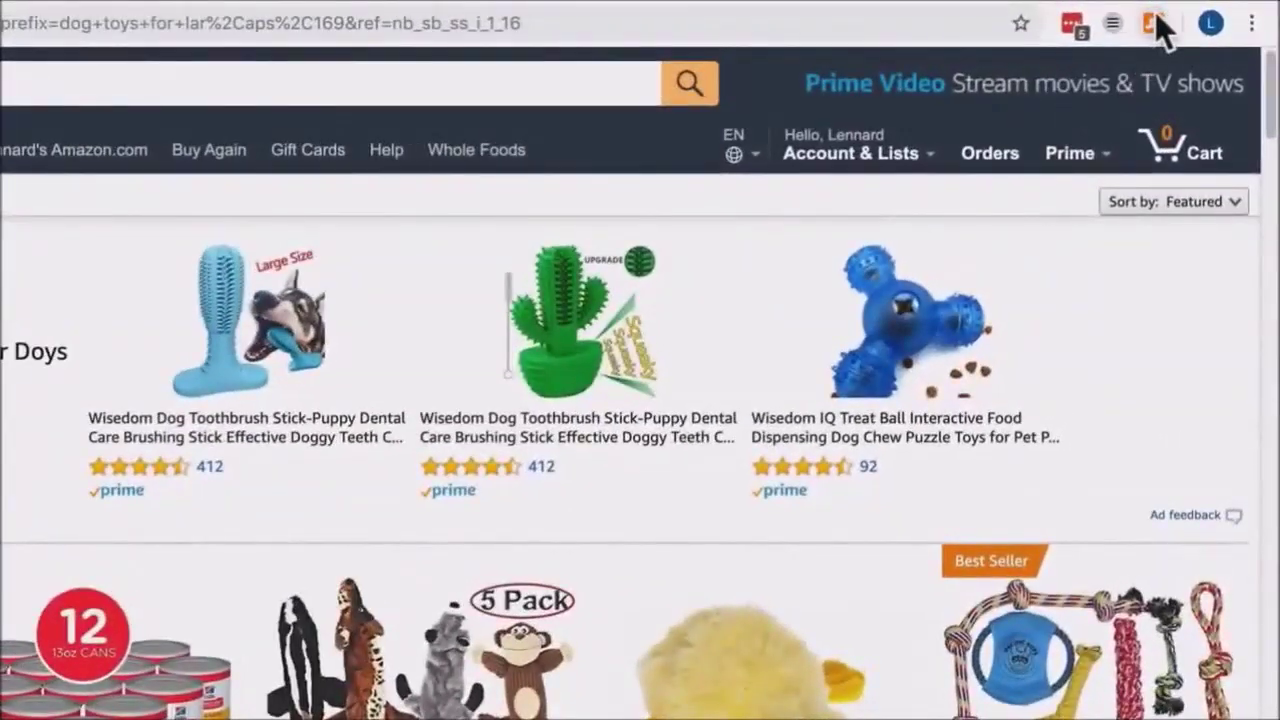
click(1171, 19)
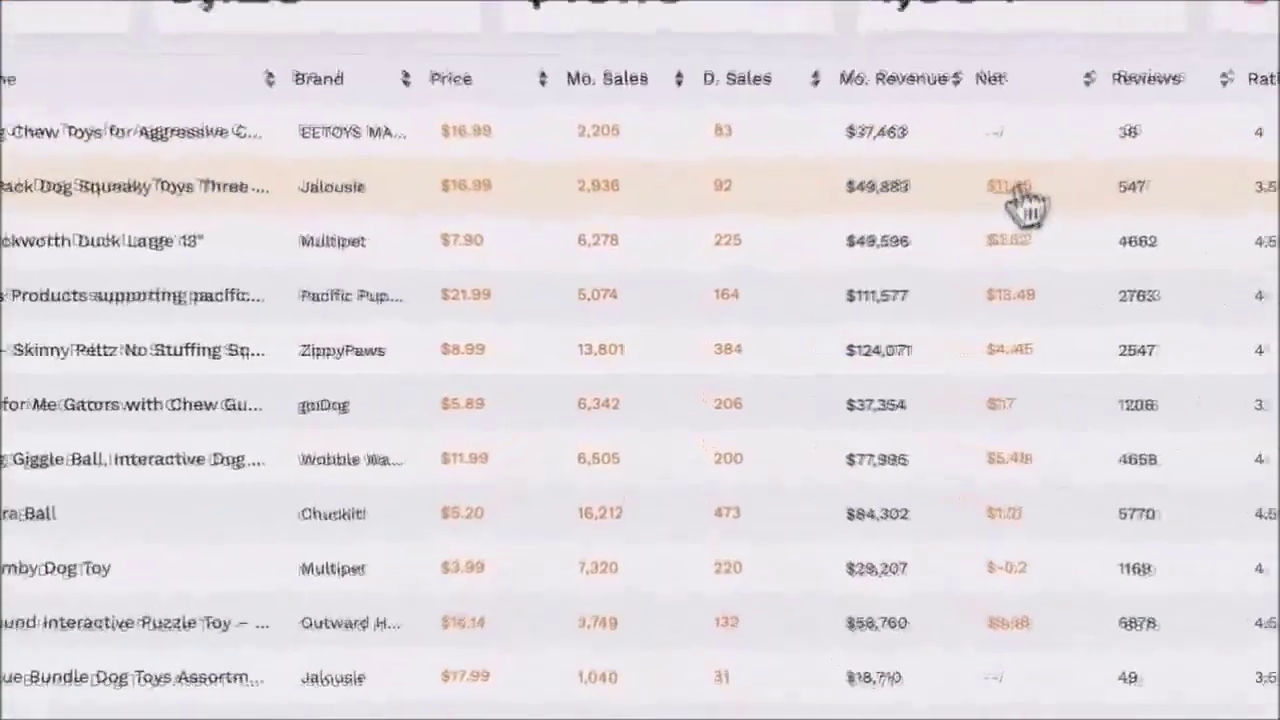
- Open the FBA Profit Calculator for the Jalousie 5 Pack dog squeaky toys in row 2
click(960, 210)
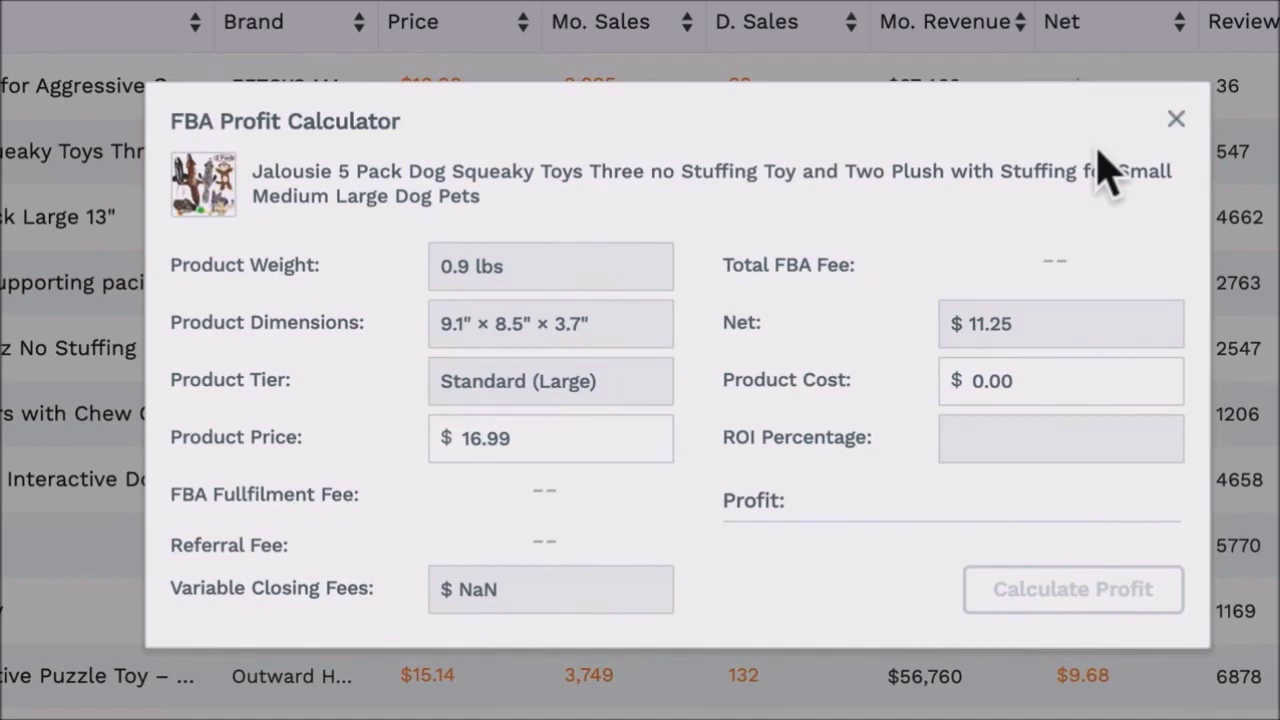
- Calculate the Jalousie toy's profit at a $4 product cost ($4.90 profit, 123% ROI)
double_click(1047, 385)
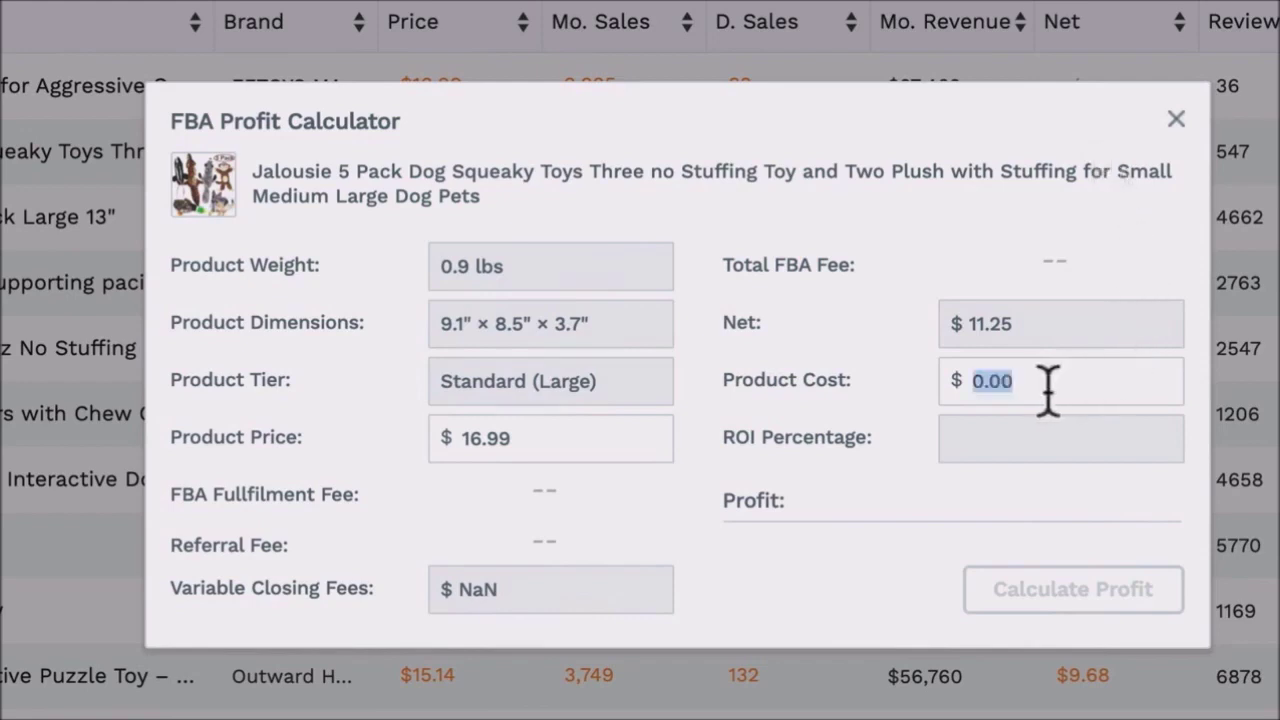
text(4)
click(1048, 588)
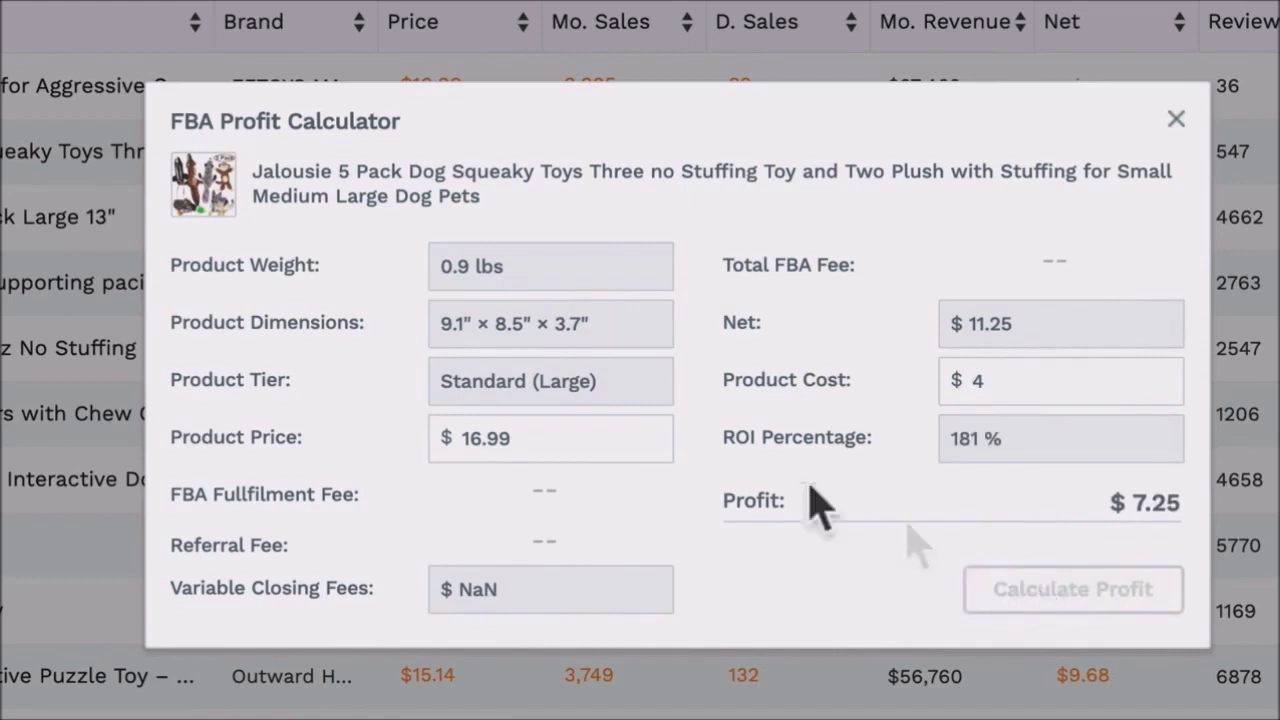
- Recalculate profit at product prices of $18.99 and $13.99, then close the calculator
click(480, 438)
key(BackSpace)
text(8)
click(1035, 585)
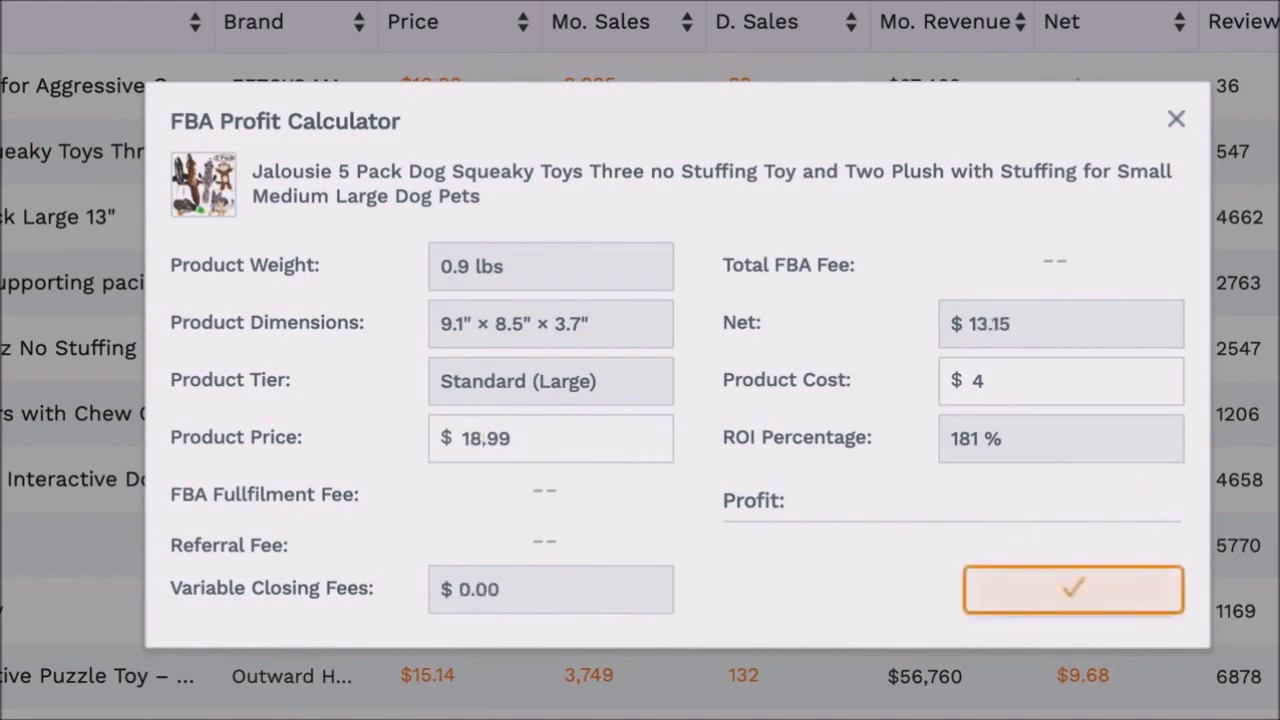
key(BackSpace)
text(3)
click(973, 591)
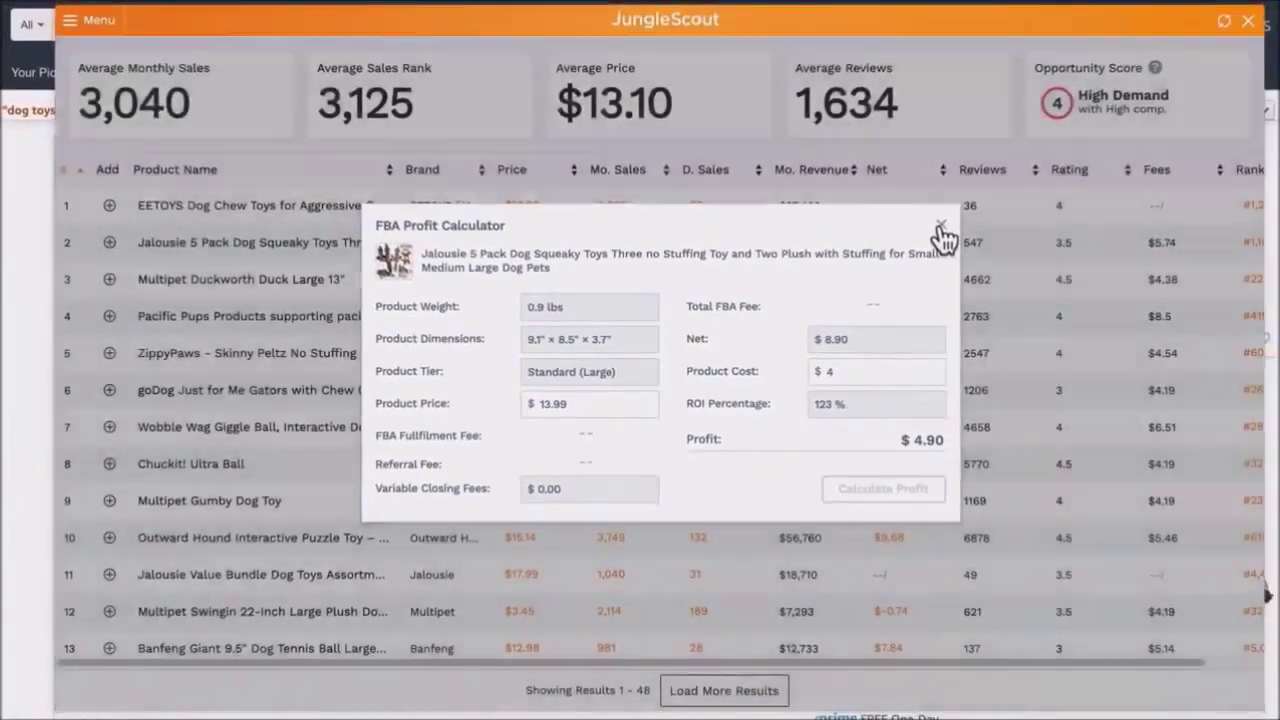
click(941, 226)
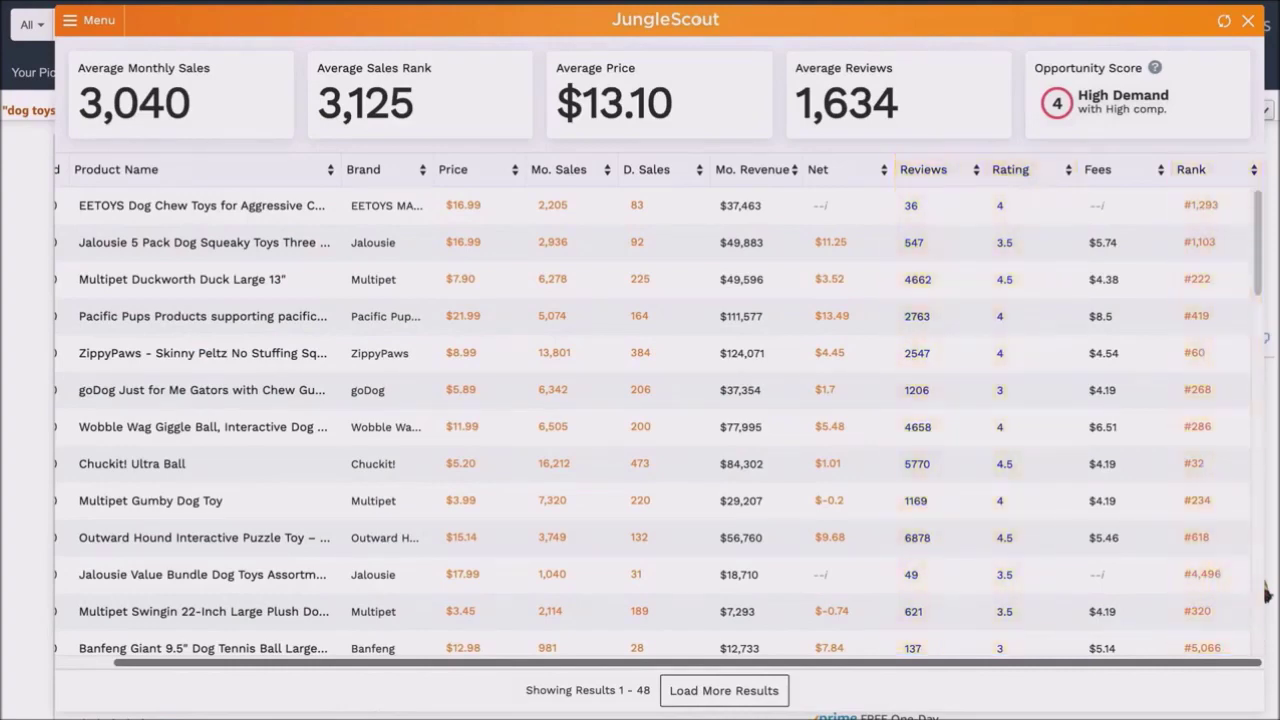
scroll(660, 416, left, 2)
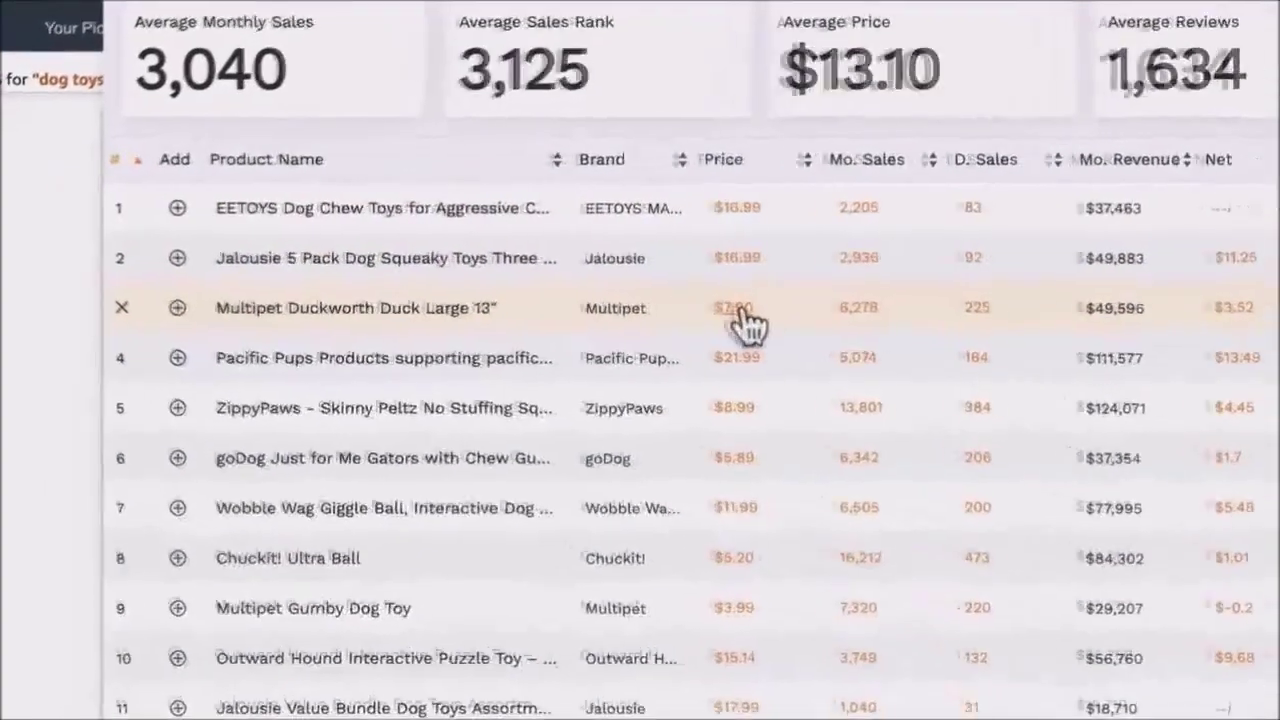
click(522, 279)
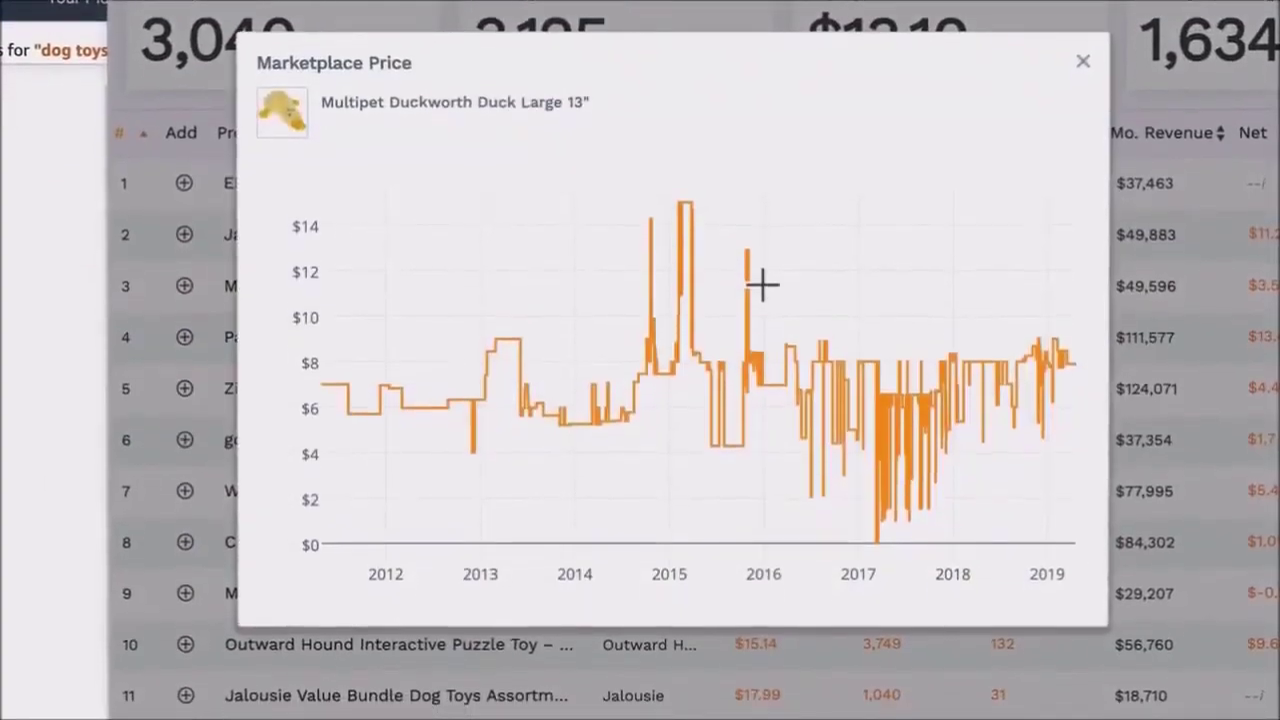
key(Escape)
click(879, 286)
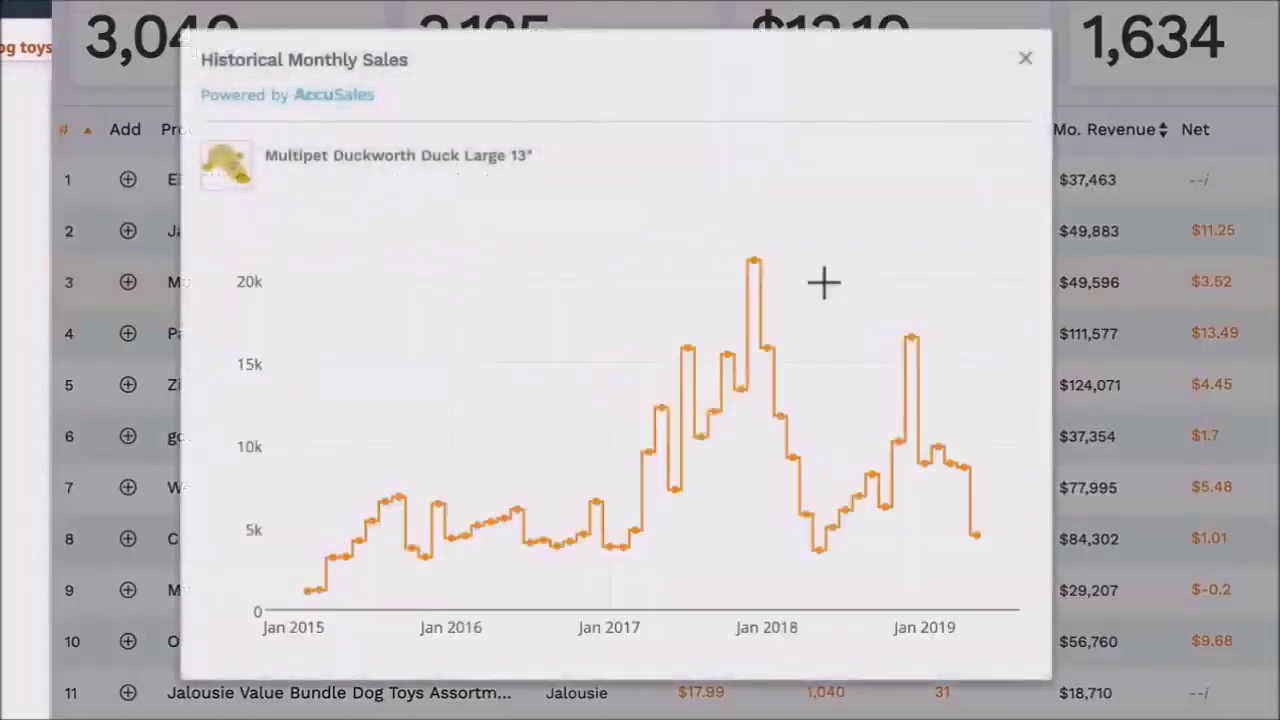
mouse_move(766, 346)
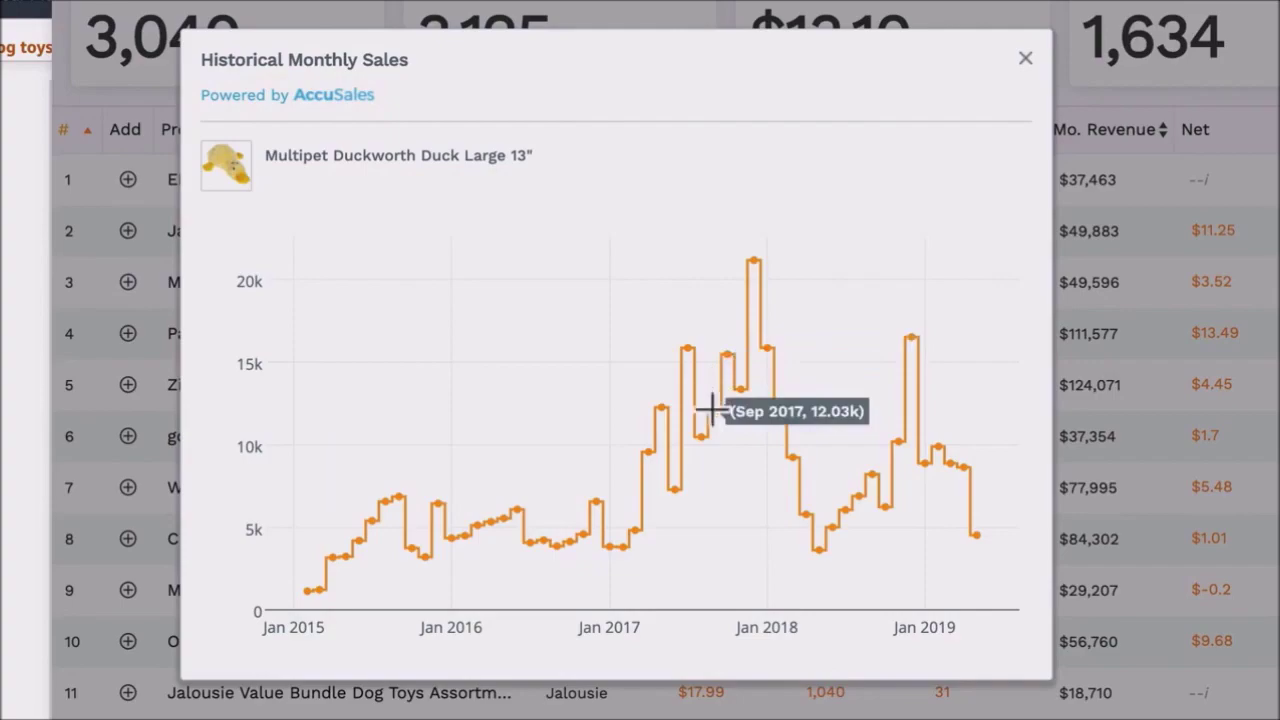
key(Escape)
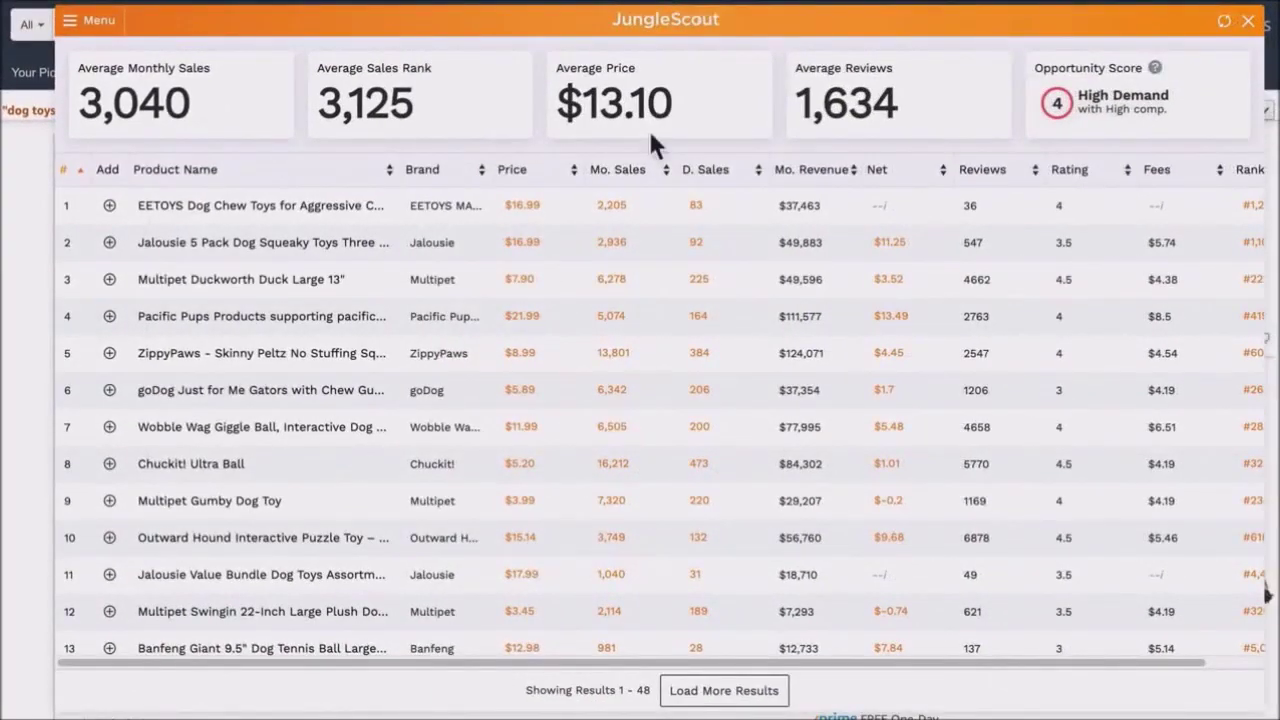
- Sort dog toys by monthly sales descending and load more results, reaching 94 products
click(655, 174)
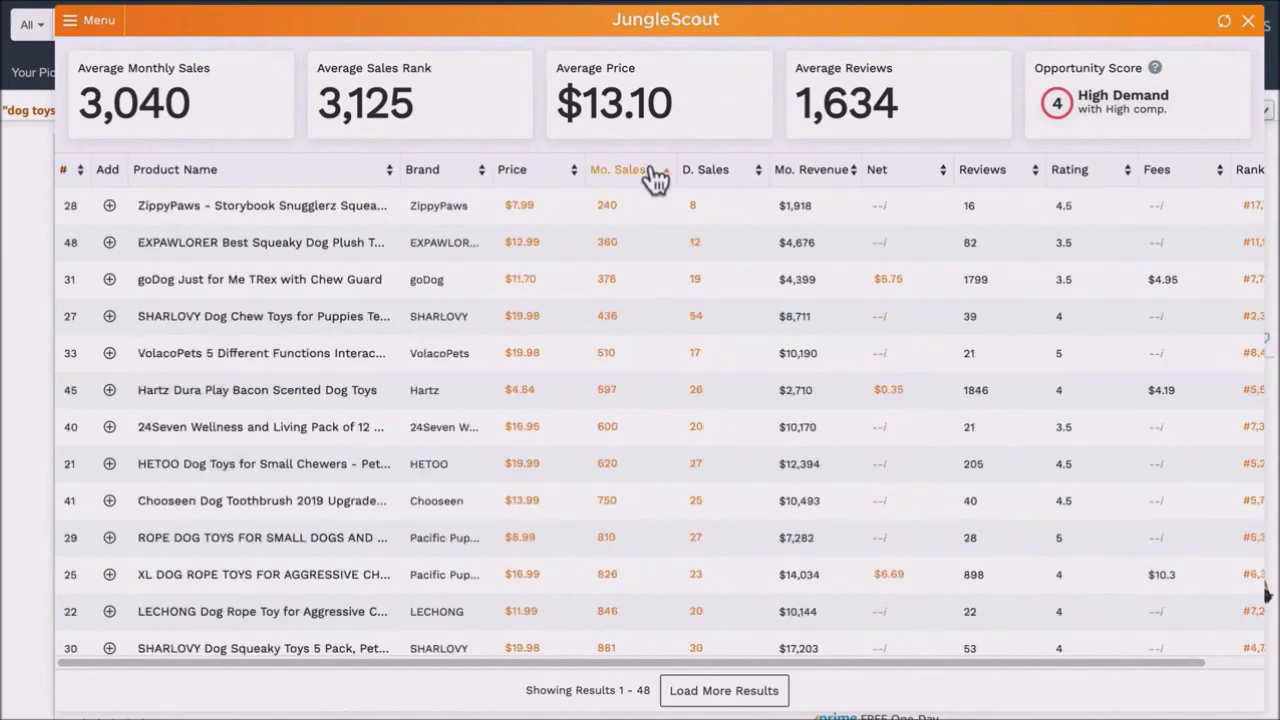
click(654, 177)
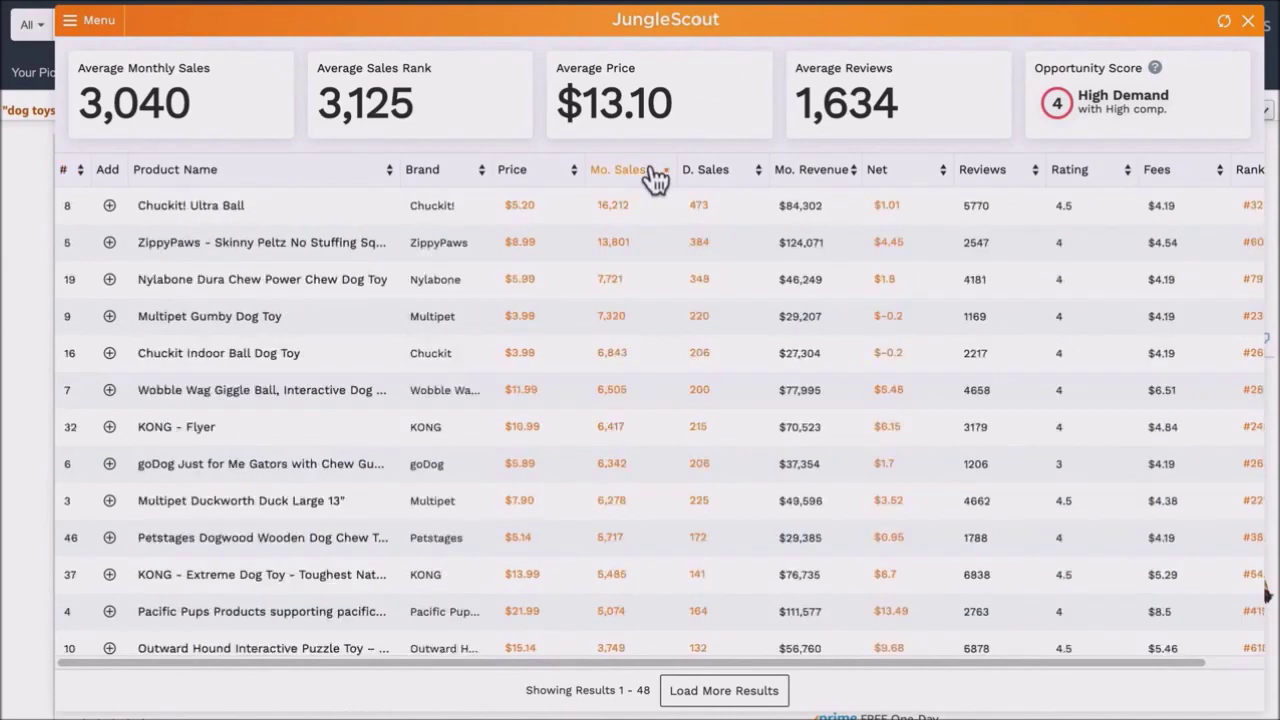
click(722, 695)
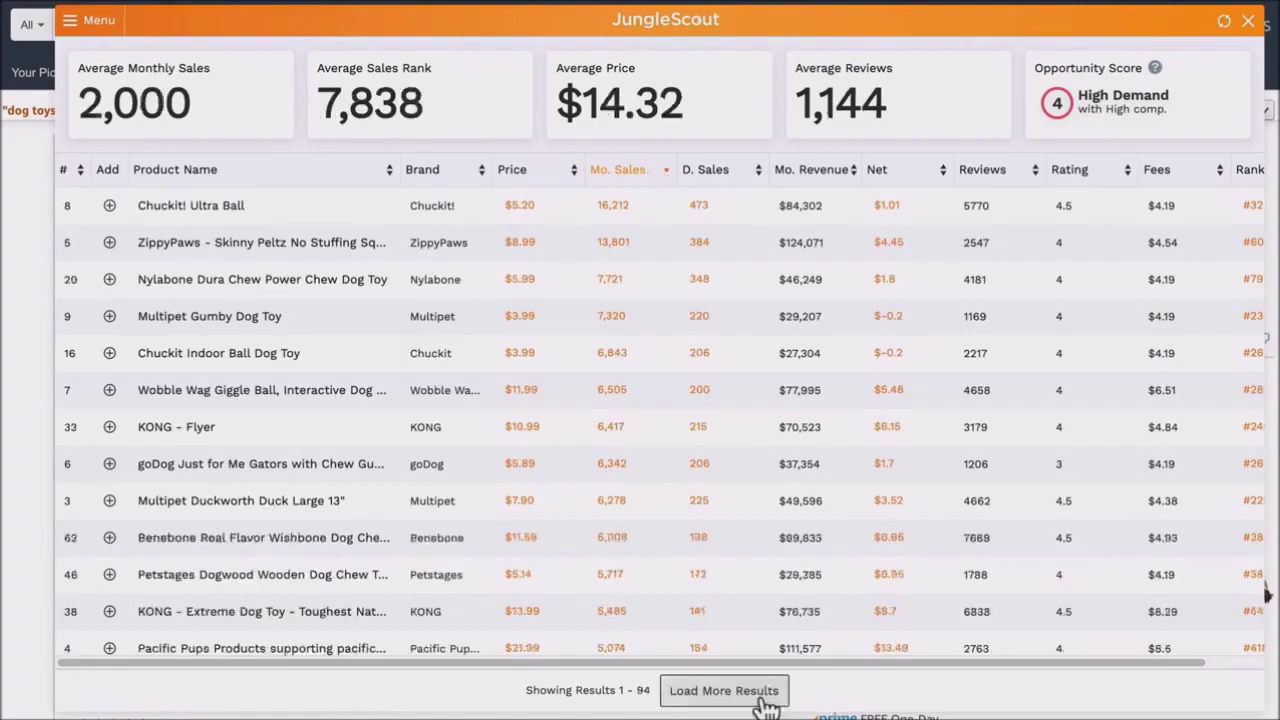
scroll(737, 628, down, 10)
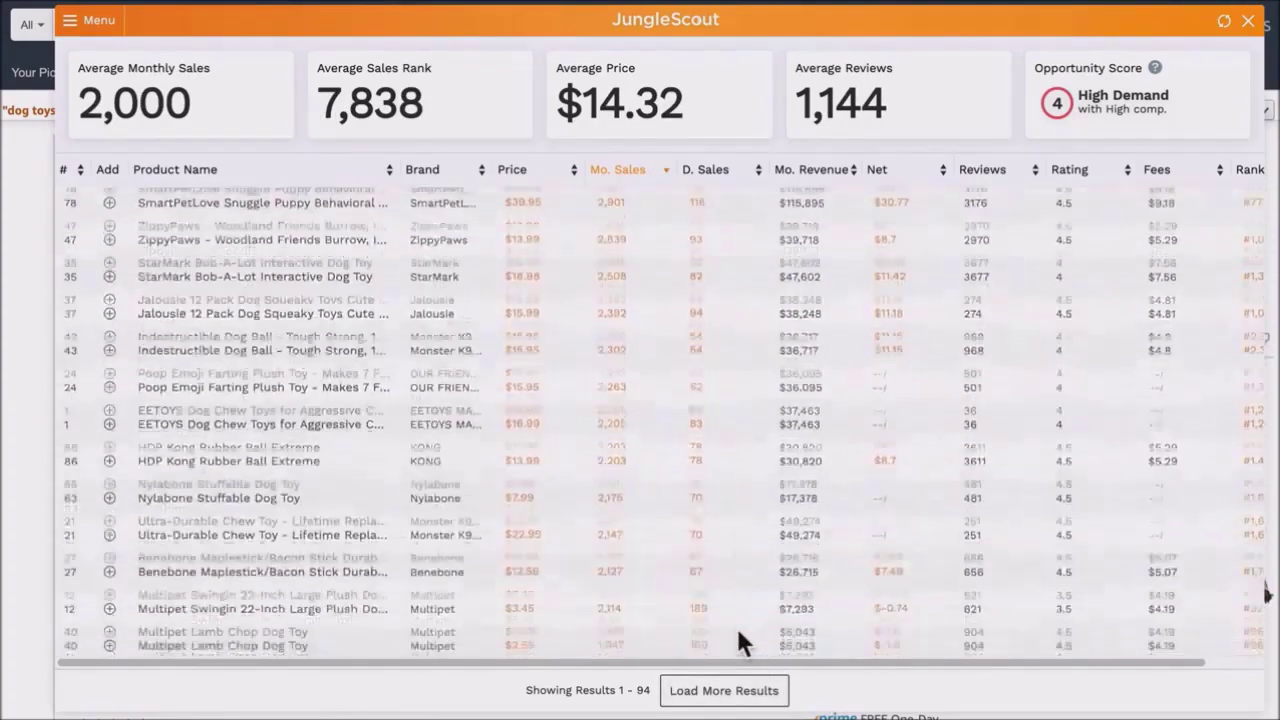
scroll(738, 640, down, 5)
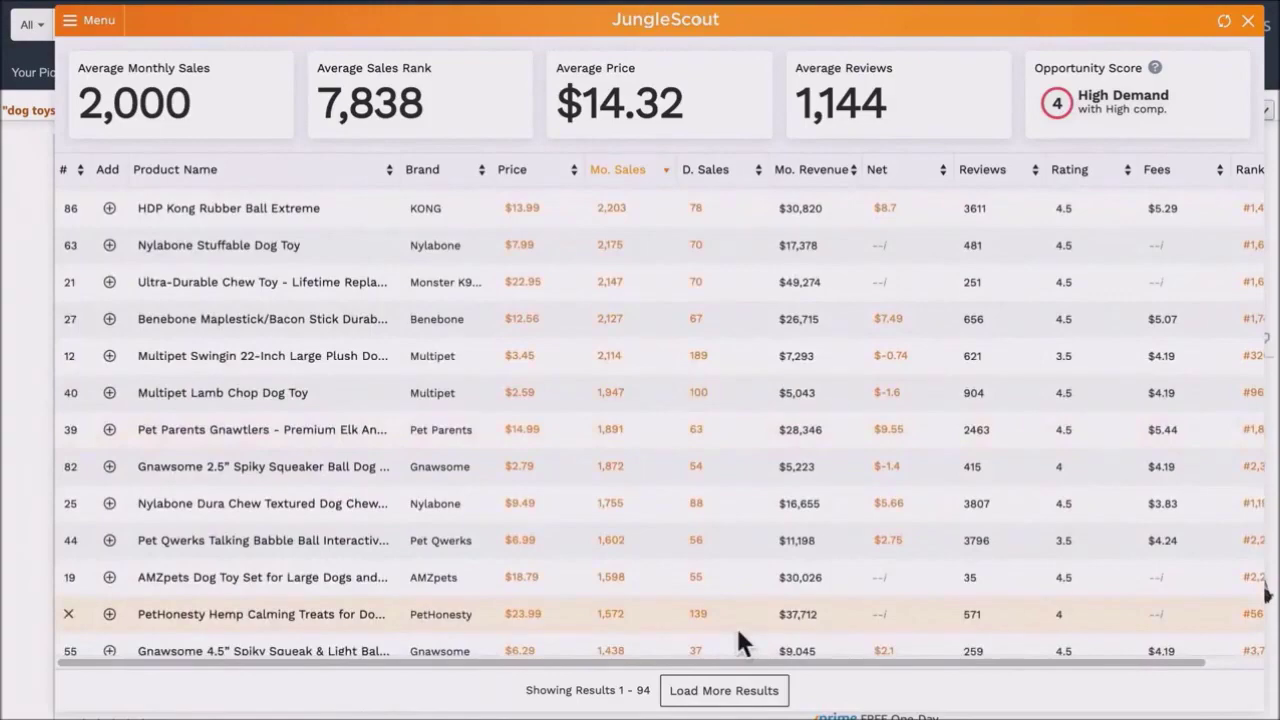
scroll(737, 640, up, 15)
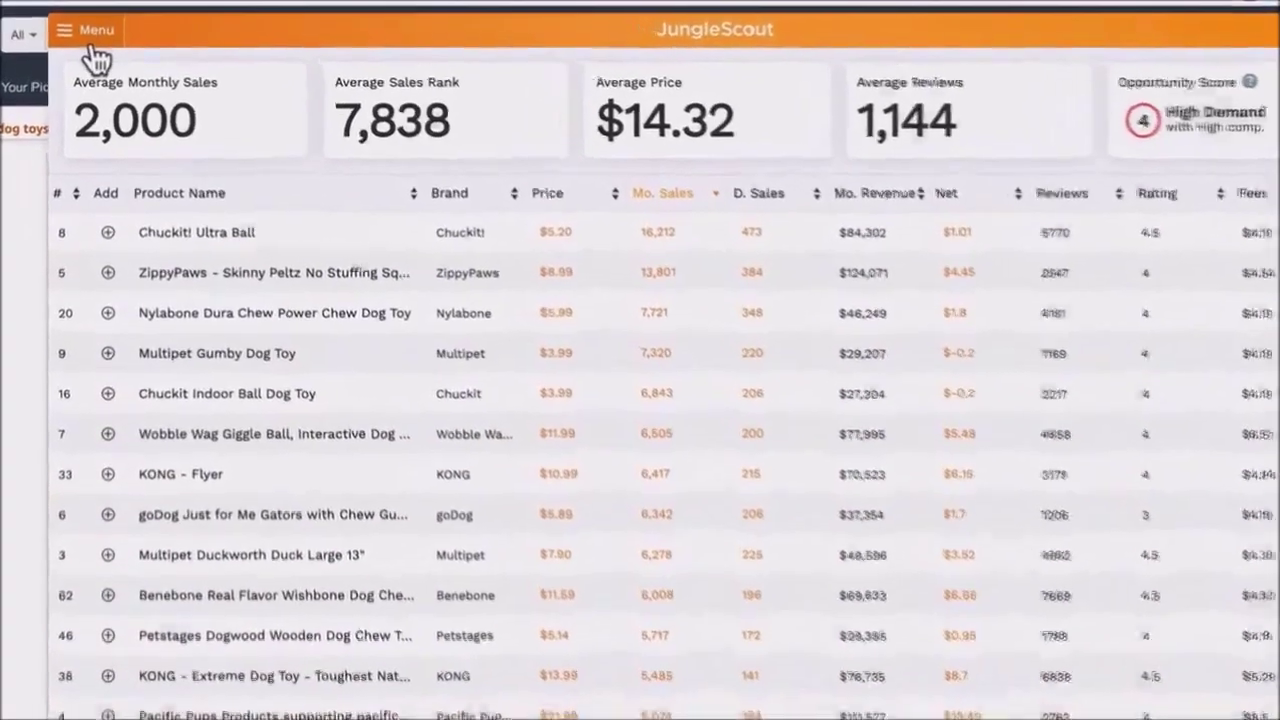
- Add Listing Quality Score, Seller Type, Number of Sellers, Category, Tier, Dimensions and Weight columns
click(91, 47)
click(126, 102)
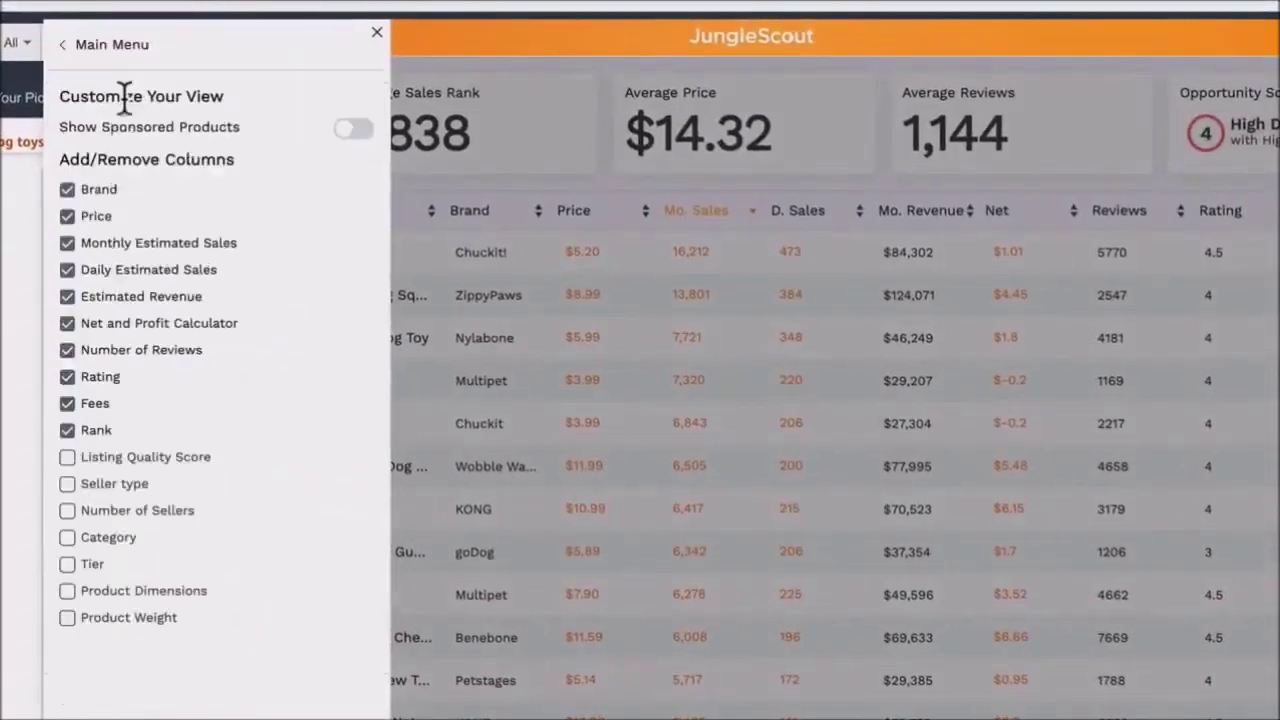
click(82, 460)
click(86, 486)
click(67, 510)
click(67, 537)
click(67, 564)
click(67, 590)
click(67, 617)
click(263, 680)
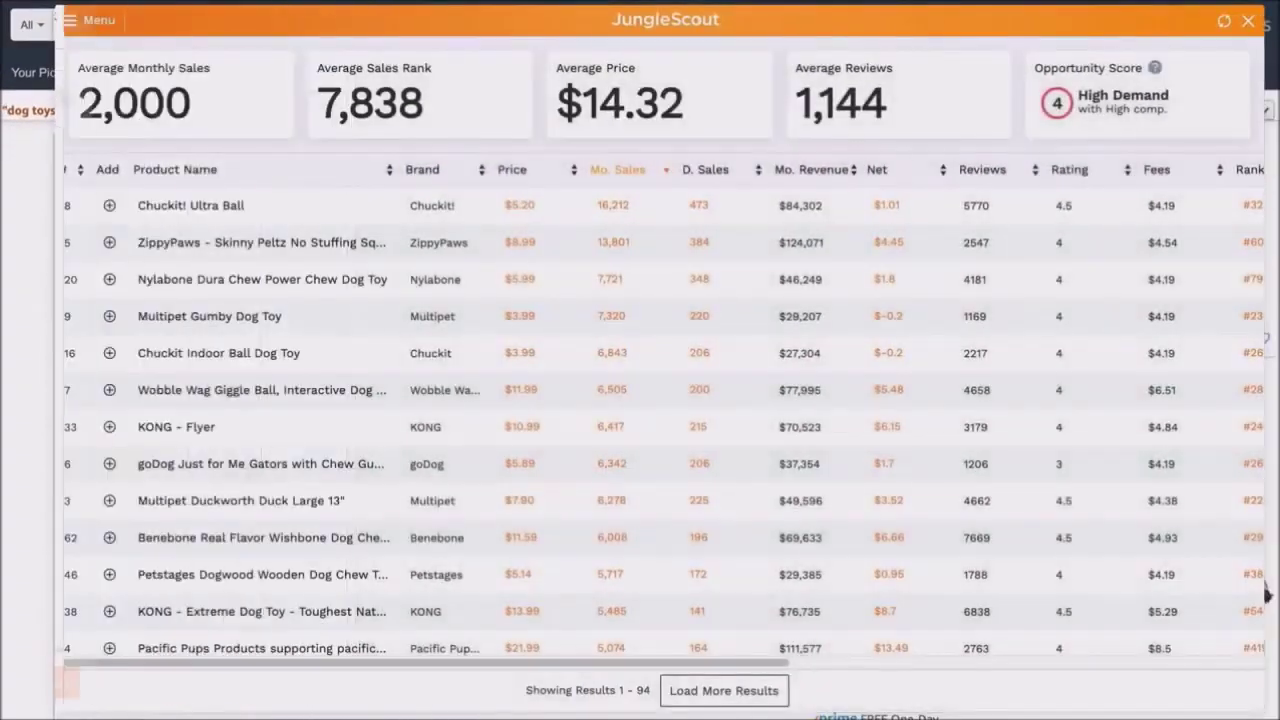
scroll(1265, 594, right, 10)
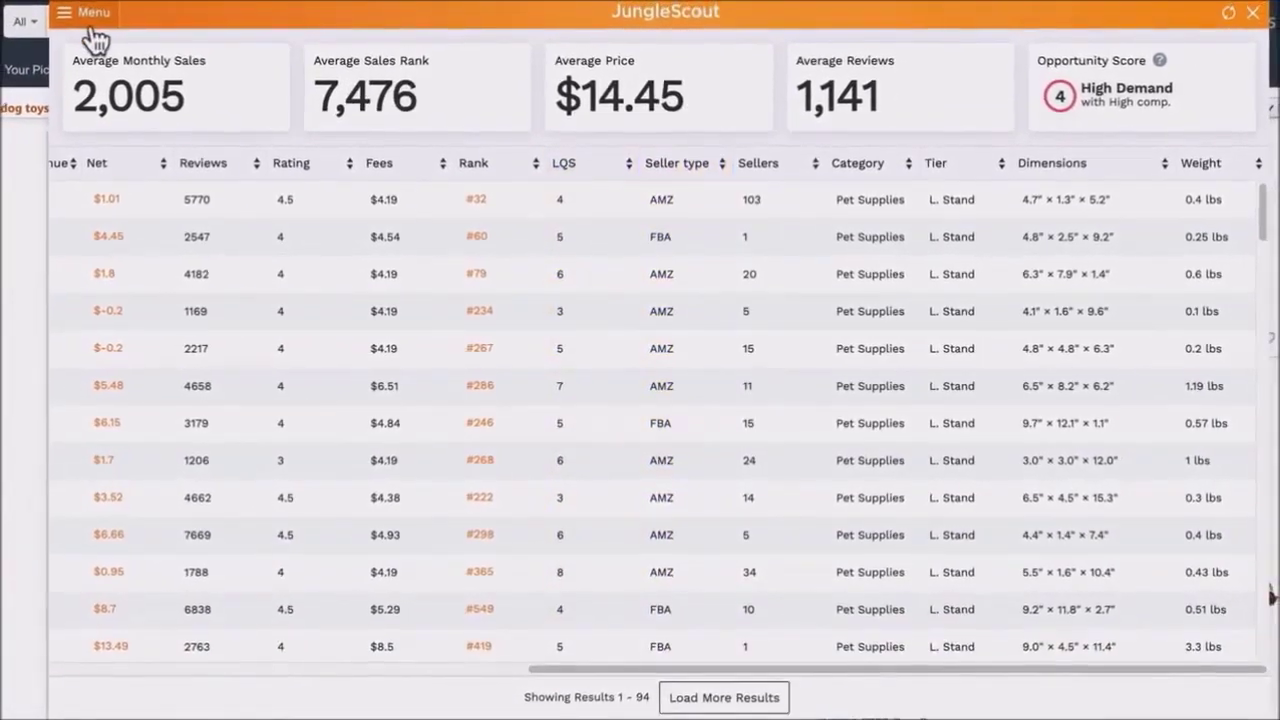
- Filter to $15–$50 price and 300+ monthly sales (27 products), then reset the filters
click(58, 14)
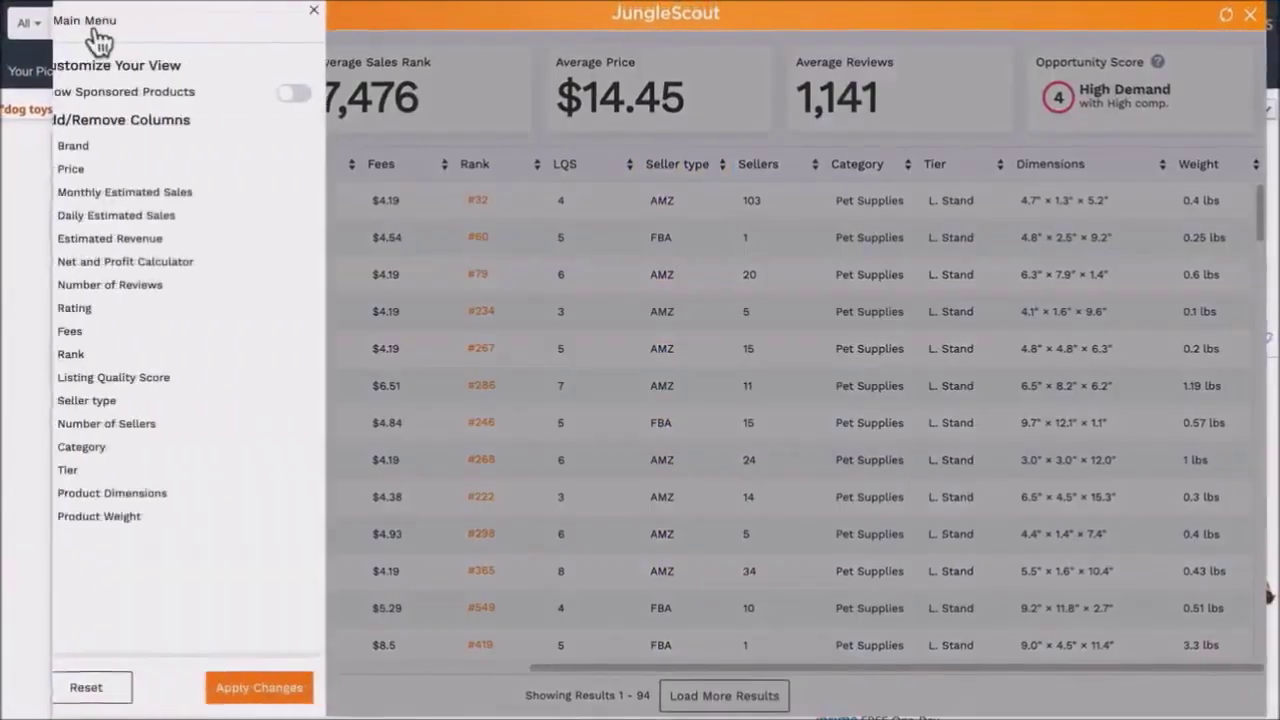
click(99, 28)
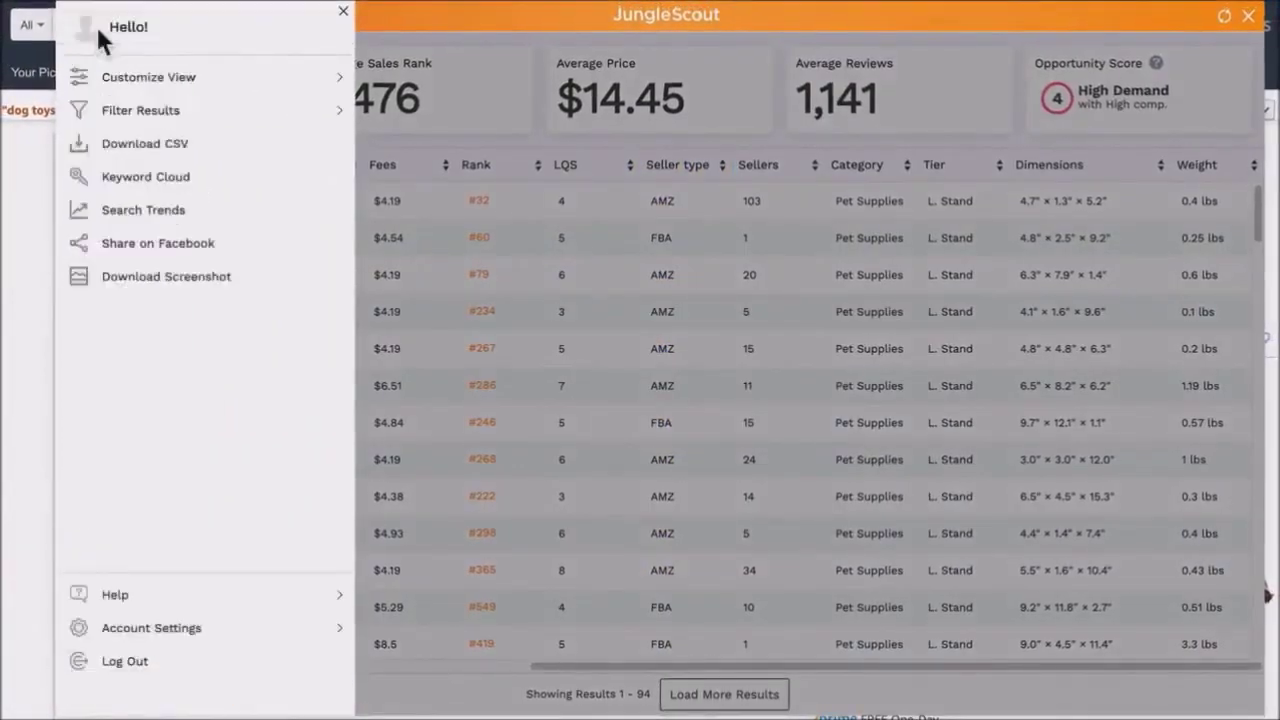
click(114, 113)
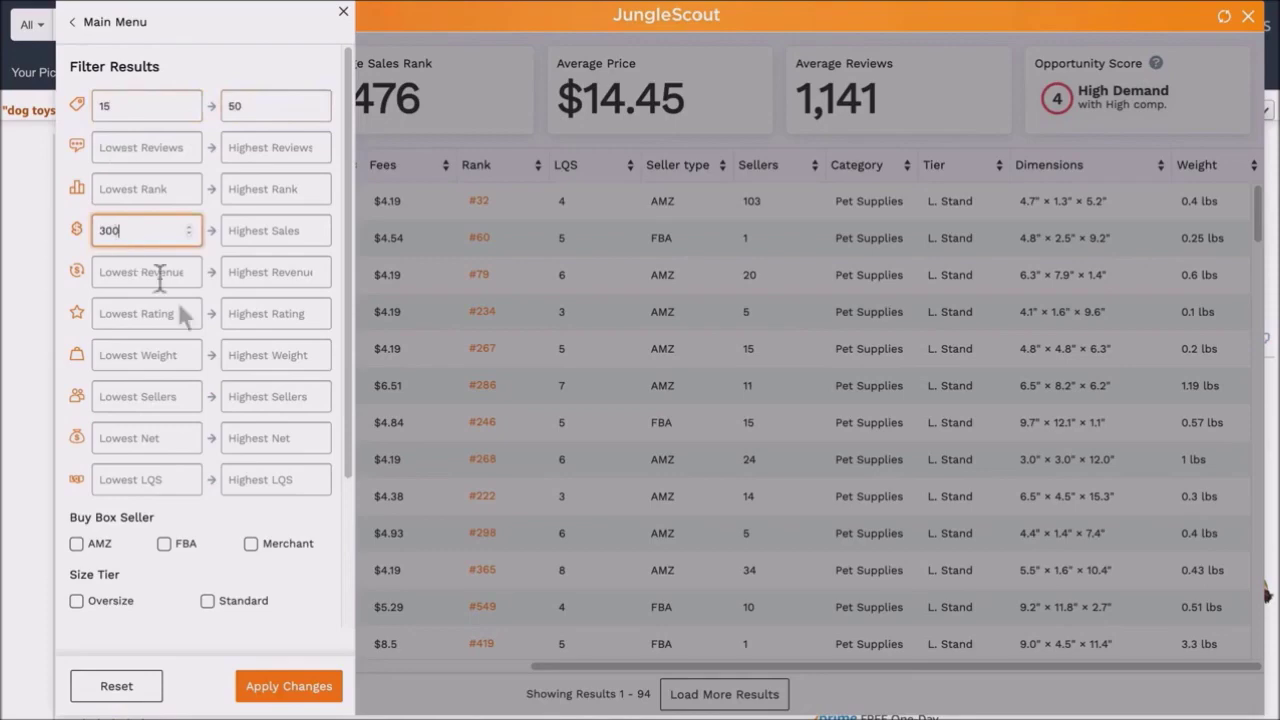
click(274, 686)
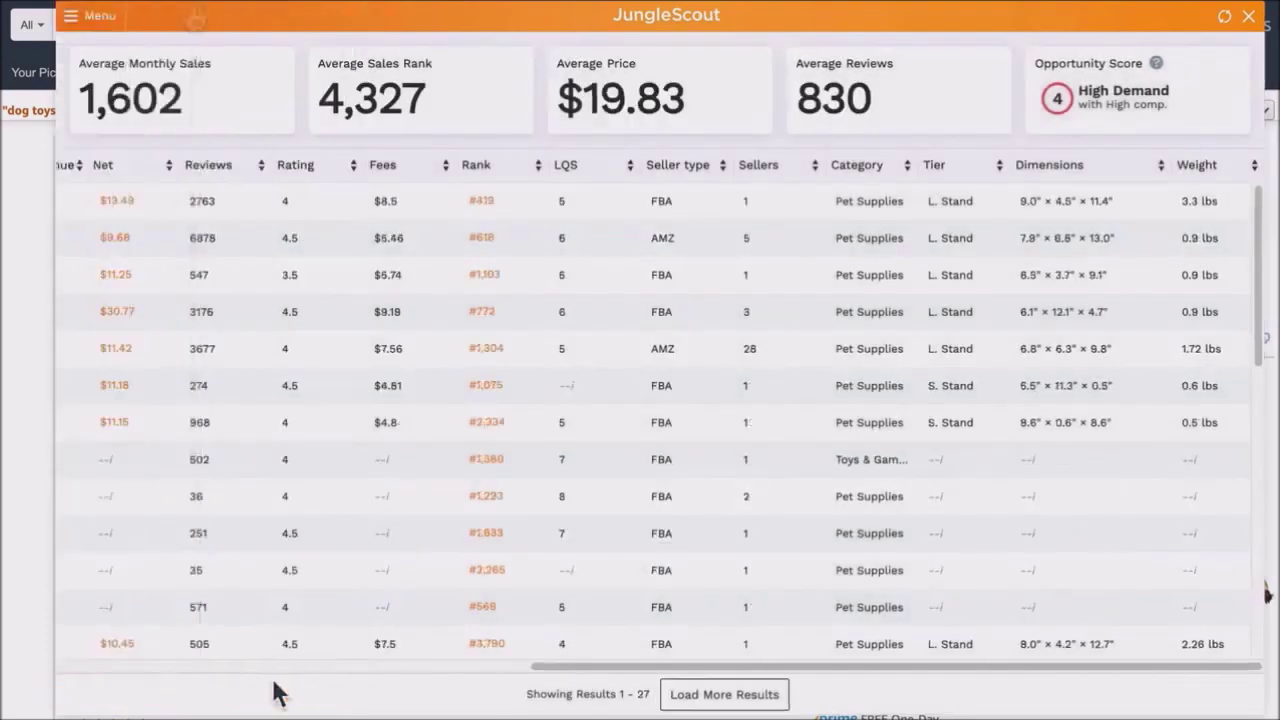
click(110, 18)
click(108, 697)
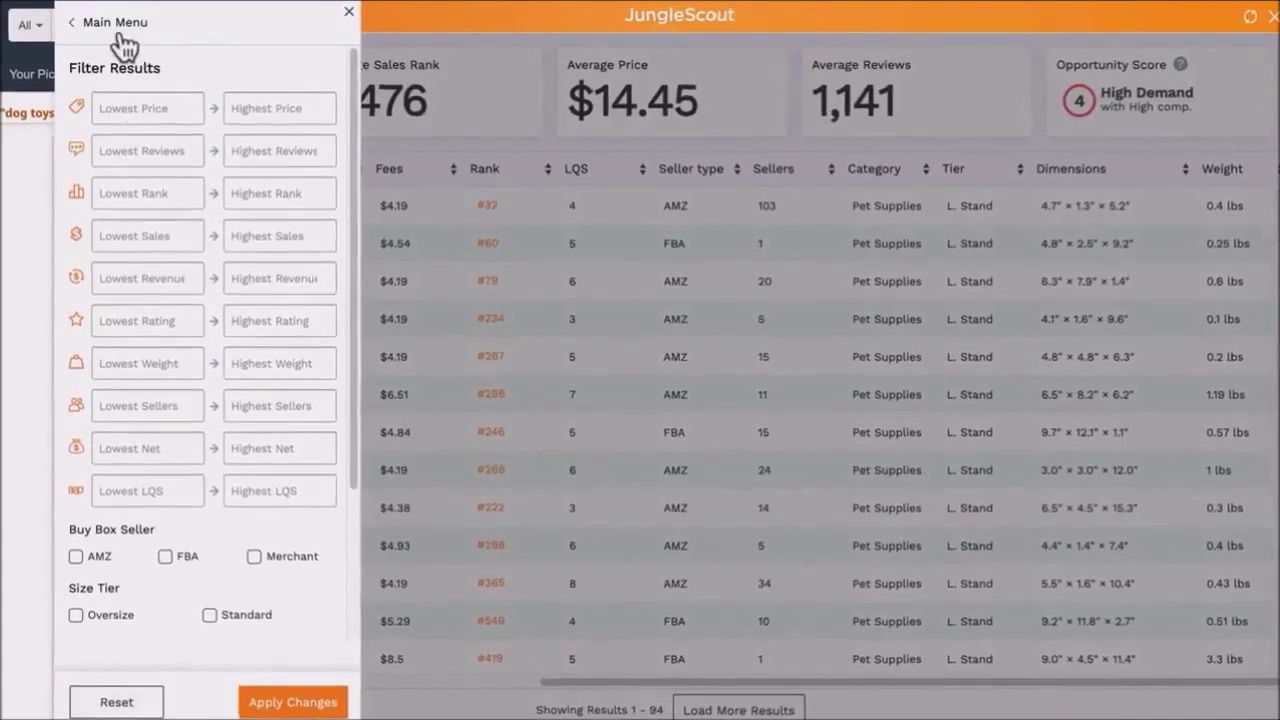
- Review the keyword cloud (Dog 146, Chew 44), then open Search Trends for the term
click(115, 22)
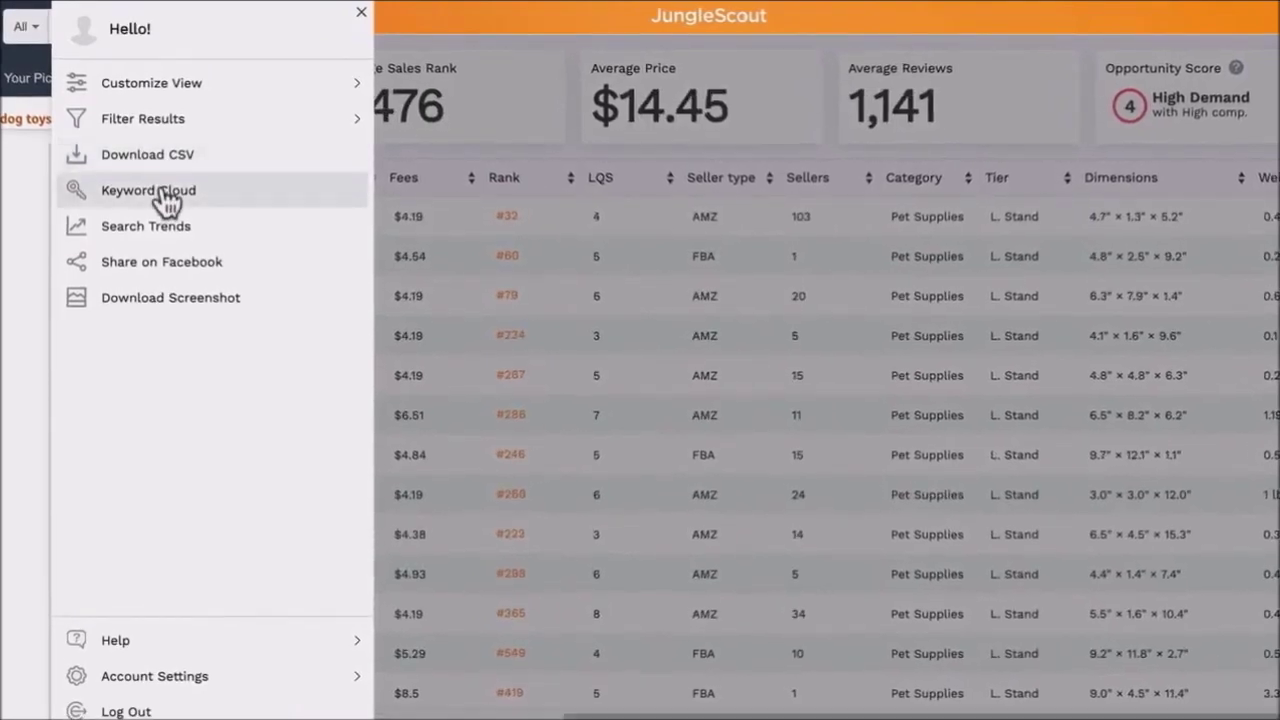
click(168, 200)
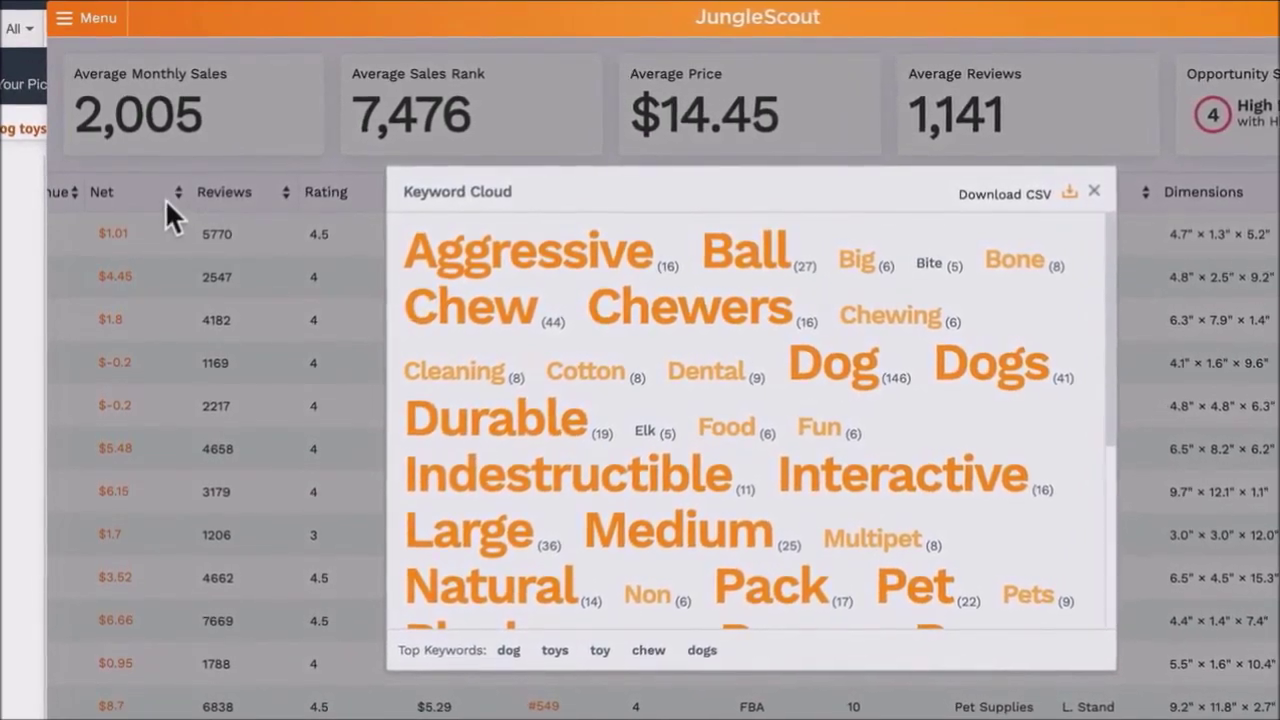
click(165, 199)
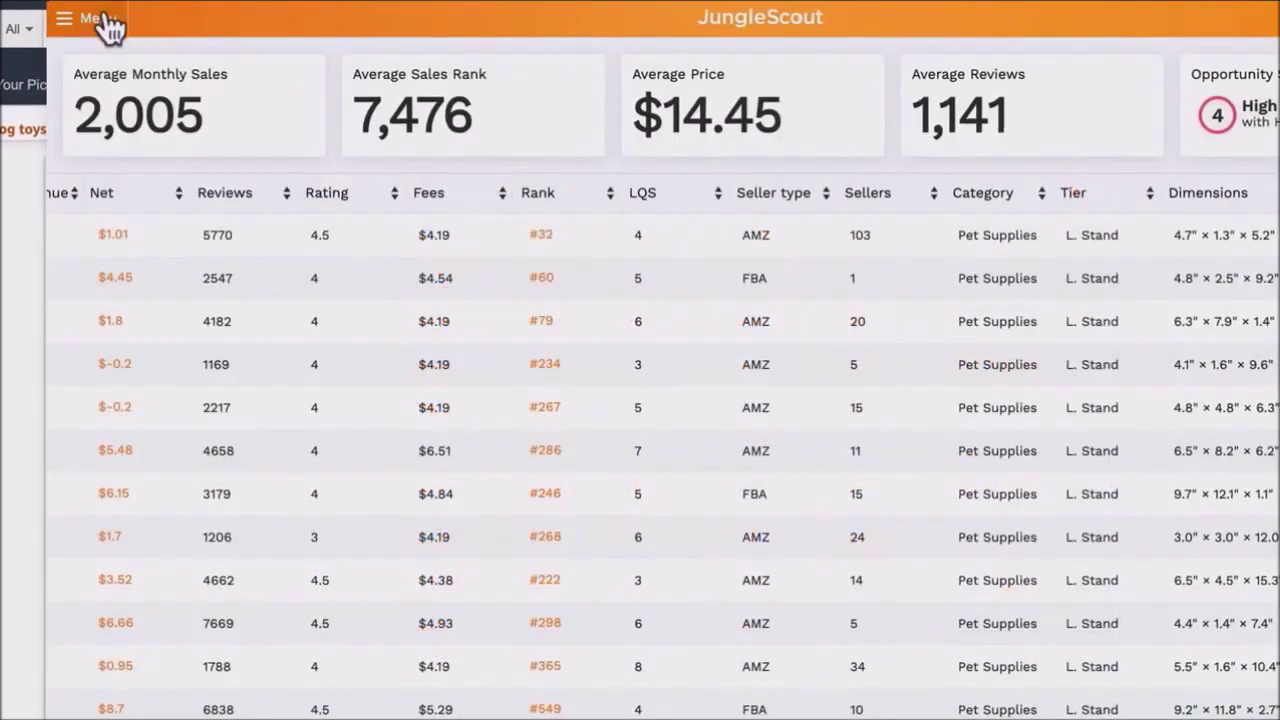
click(100, 22)
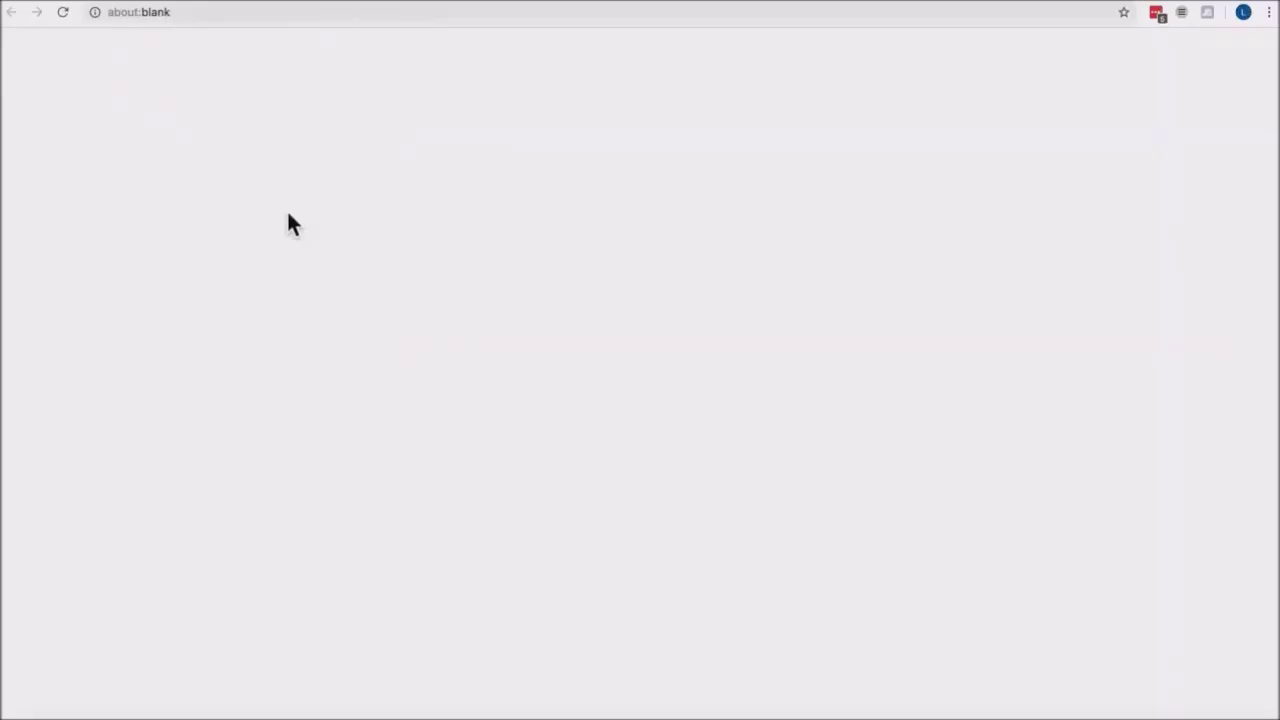
click(153, 244)
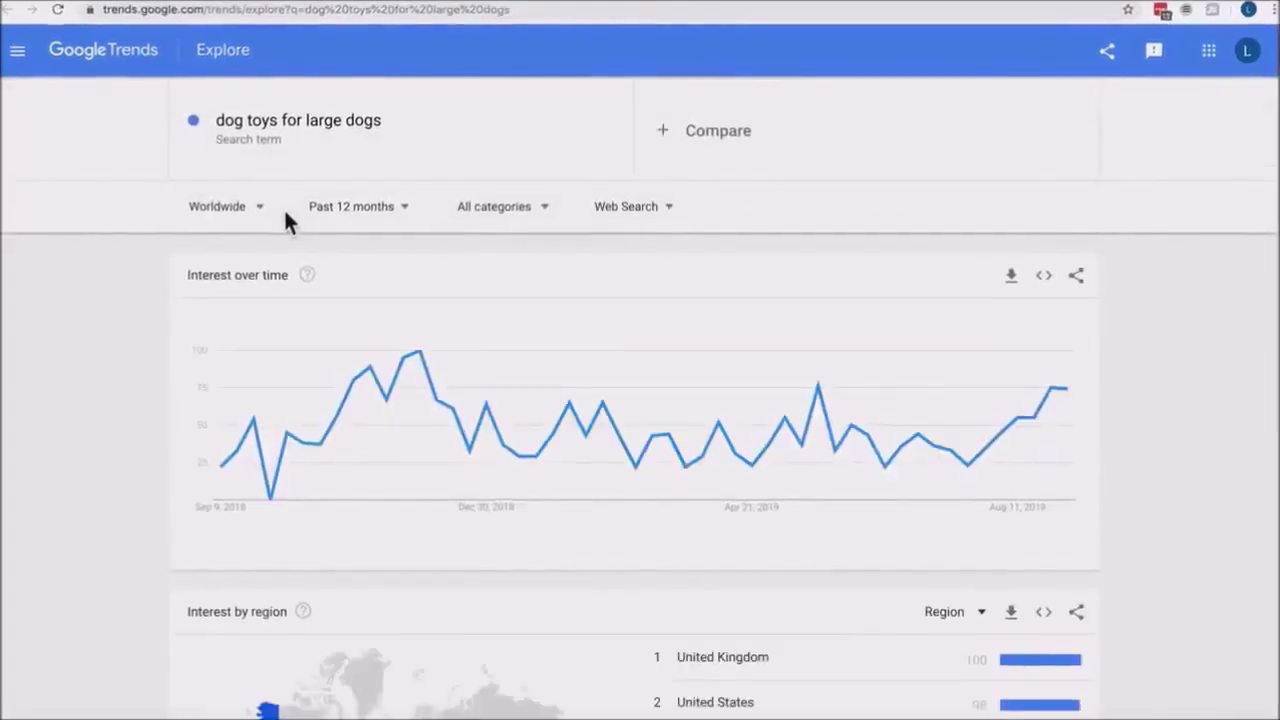
- Read the past-12-month worldwide interest chart for 'dog toys for large dogs'
mouse_move(425, 387)
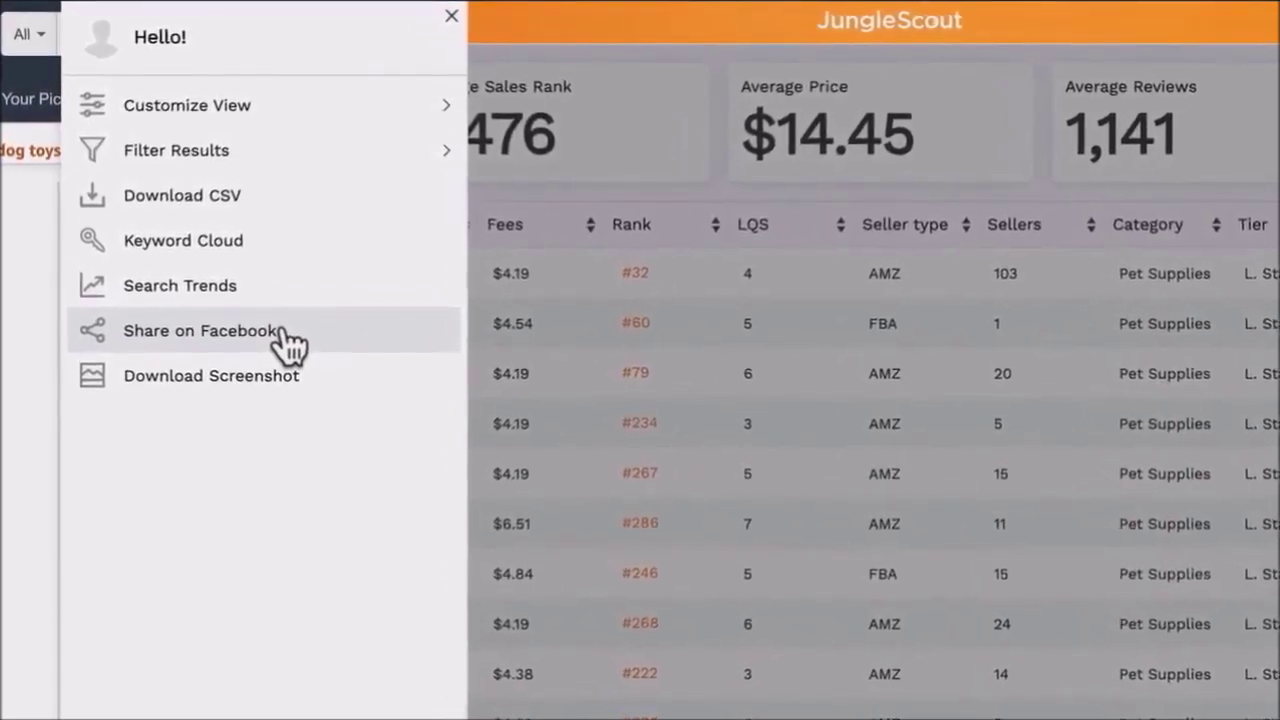
- Download a screenshot of the 94-result dog toys table
click(320, 388)
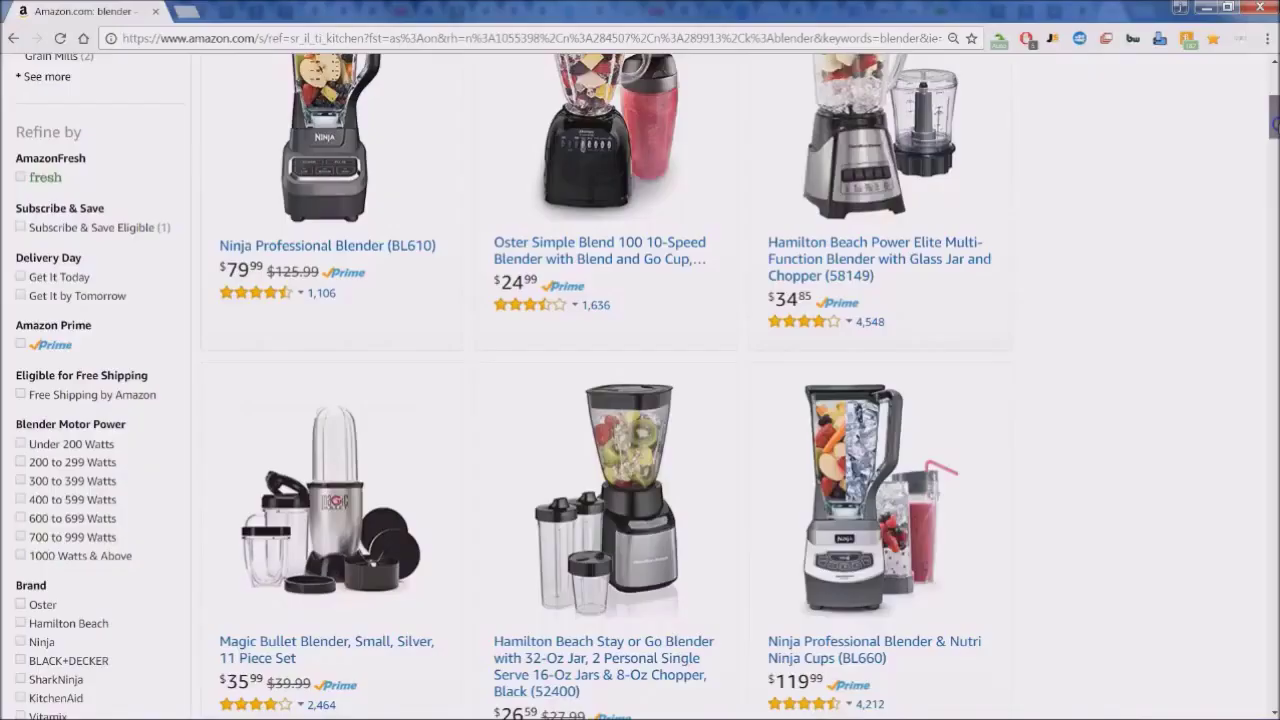
- Scroll to the top of Amazon's 'blender' results in Small Appliances
scroll(640, 386, up, 3)
scroll(640, 386, up, 1)
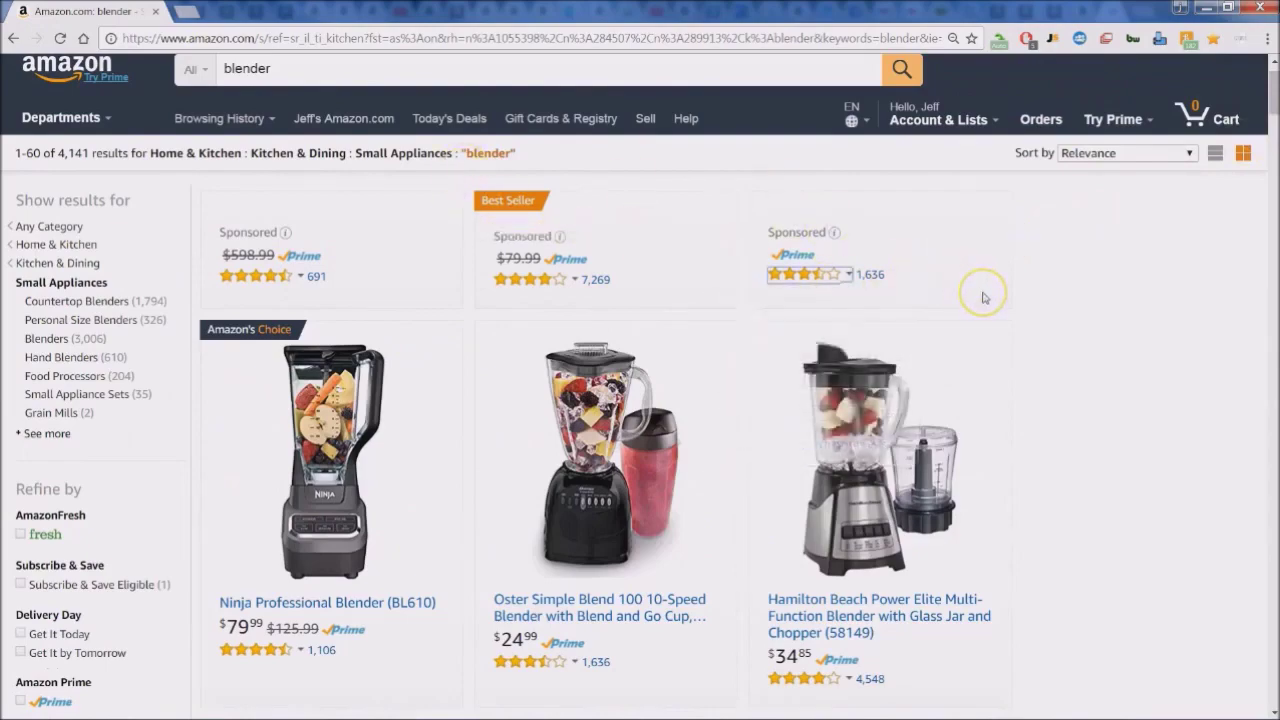
- Browse Amazon's blender results, then launch the Jungle Scout extension over them
scroll(985, 301, down, 2)
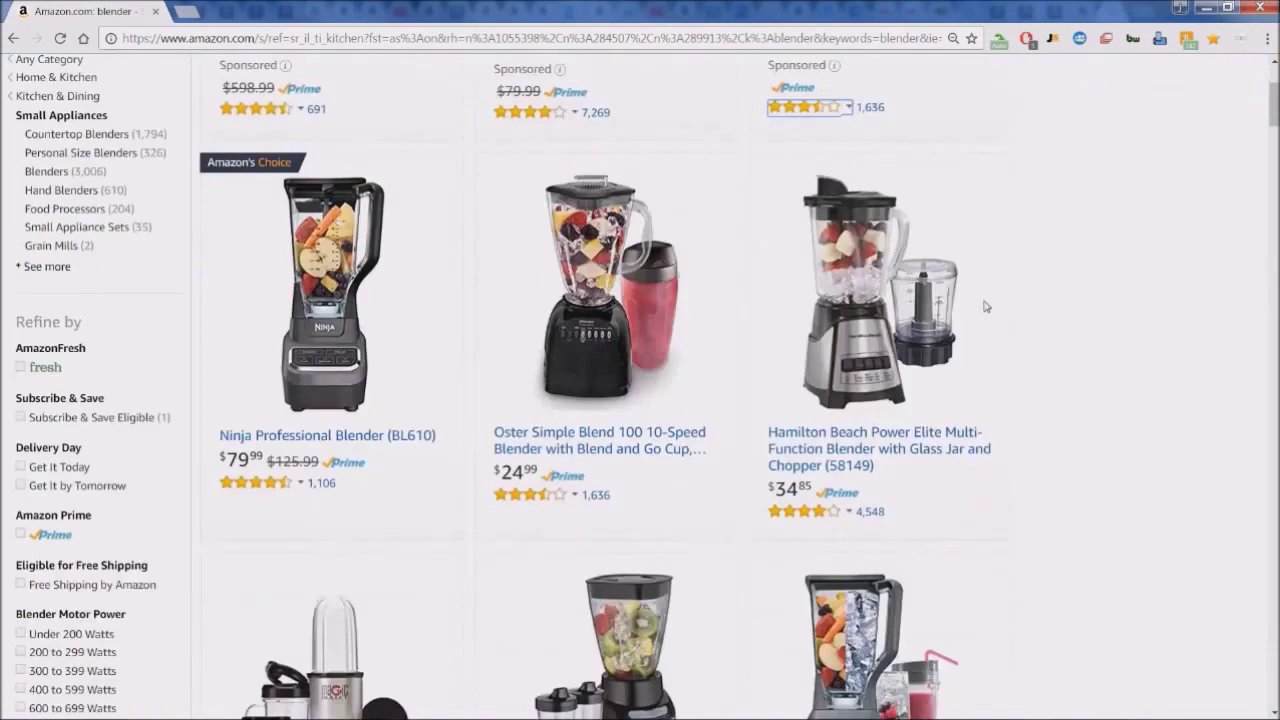
scroll(985, 306, down, 4)
scroll(1045, 297, down, 7)
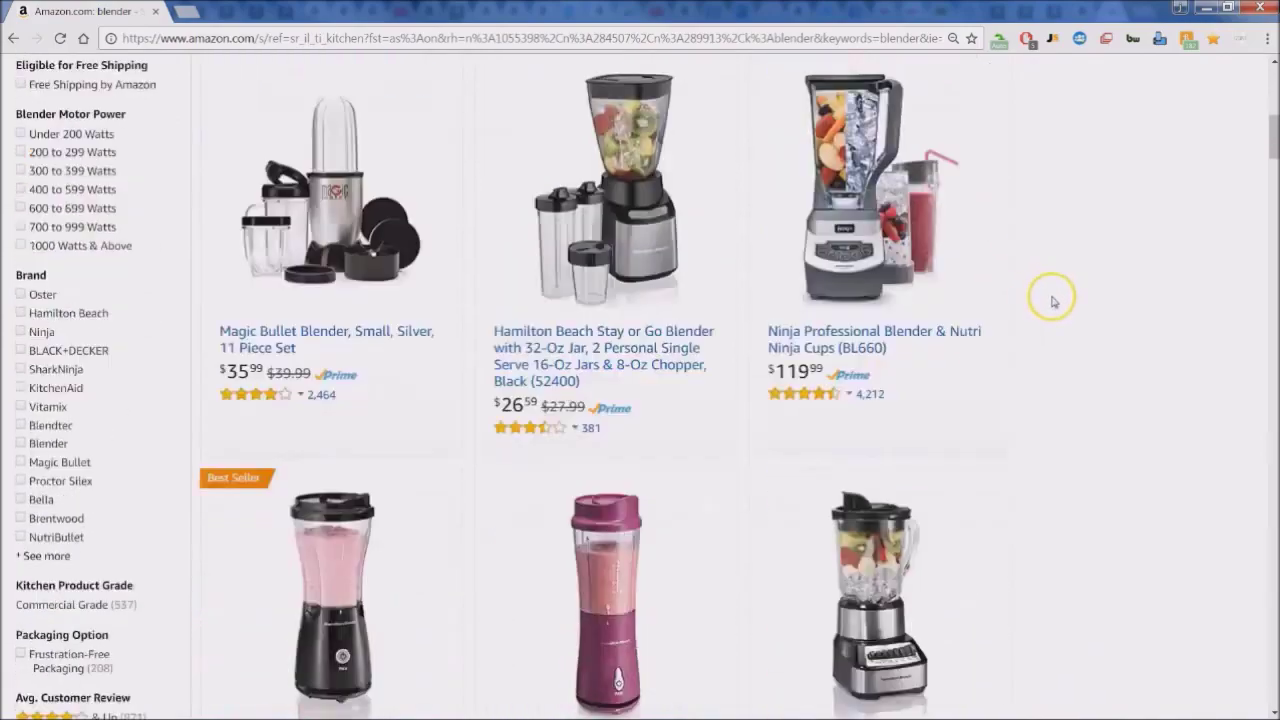
scroll(1135, 283, up, 15)
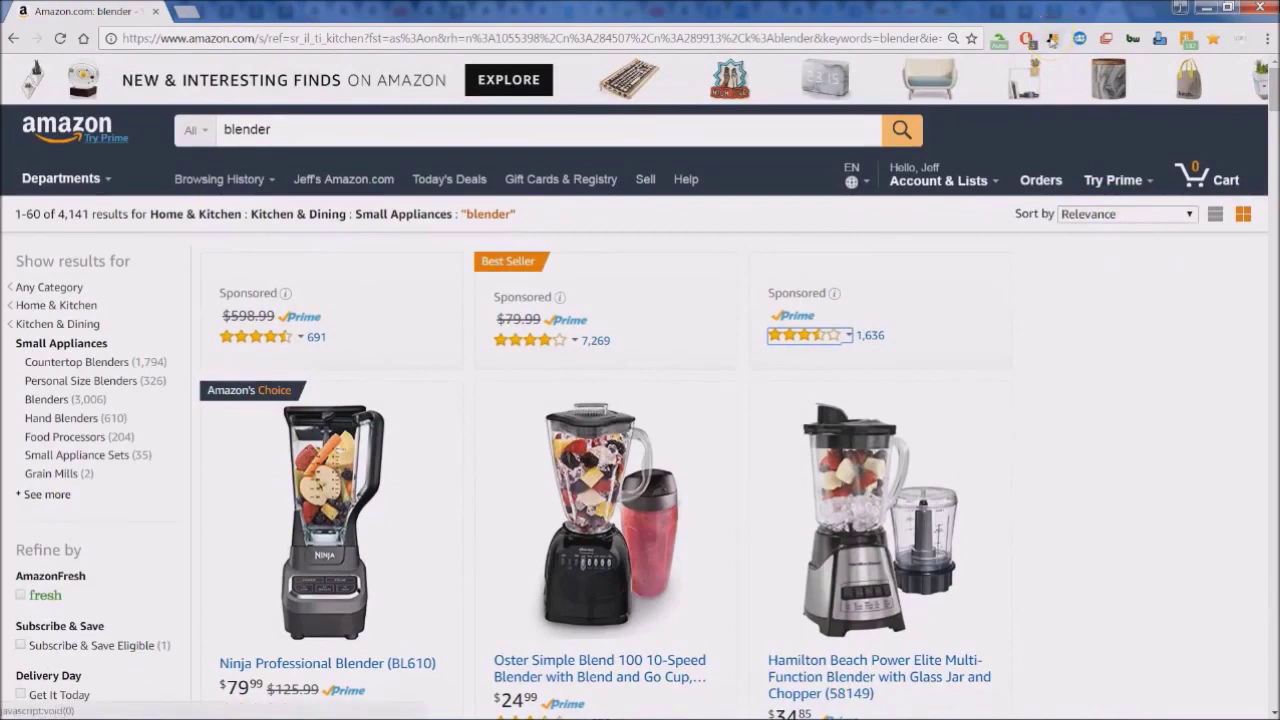
click(1051, 39)
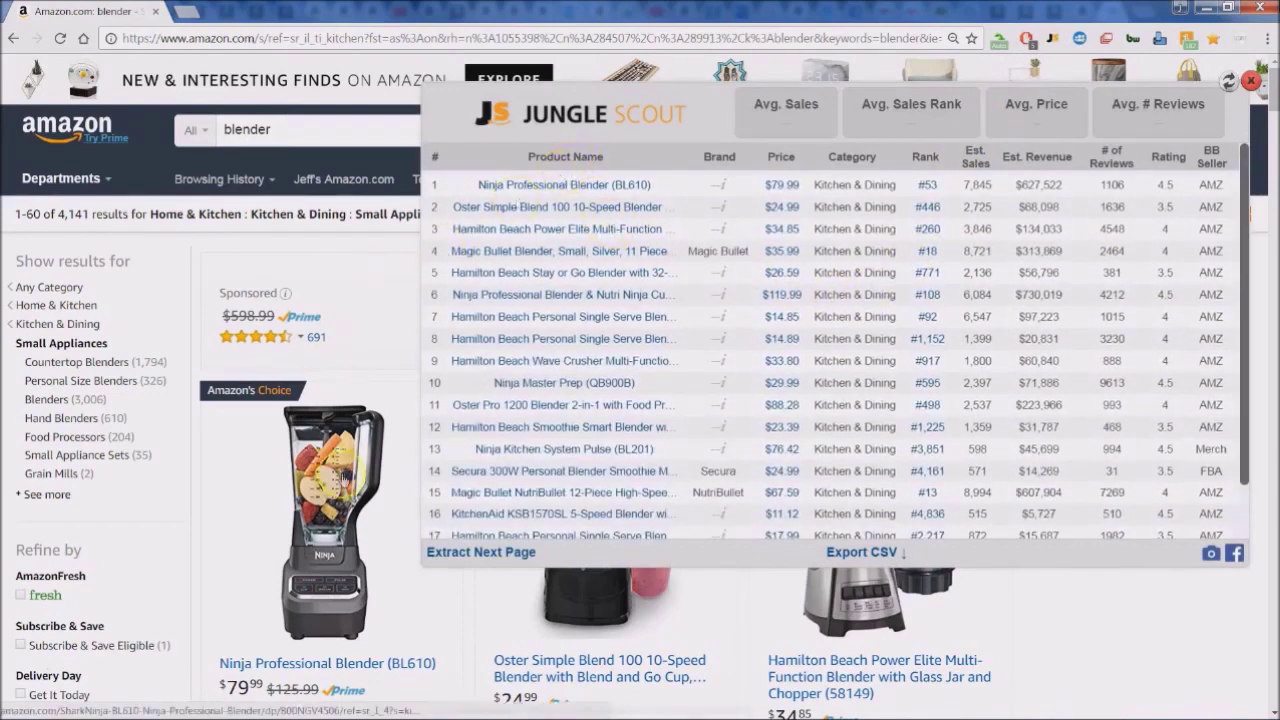
- Scroll the loaded blender table, averaging 1,602 monthly sales and 1,140 reviews
scroll(335, 500, down, 3)
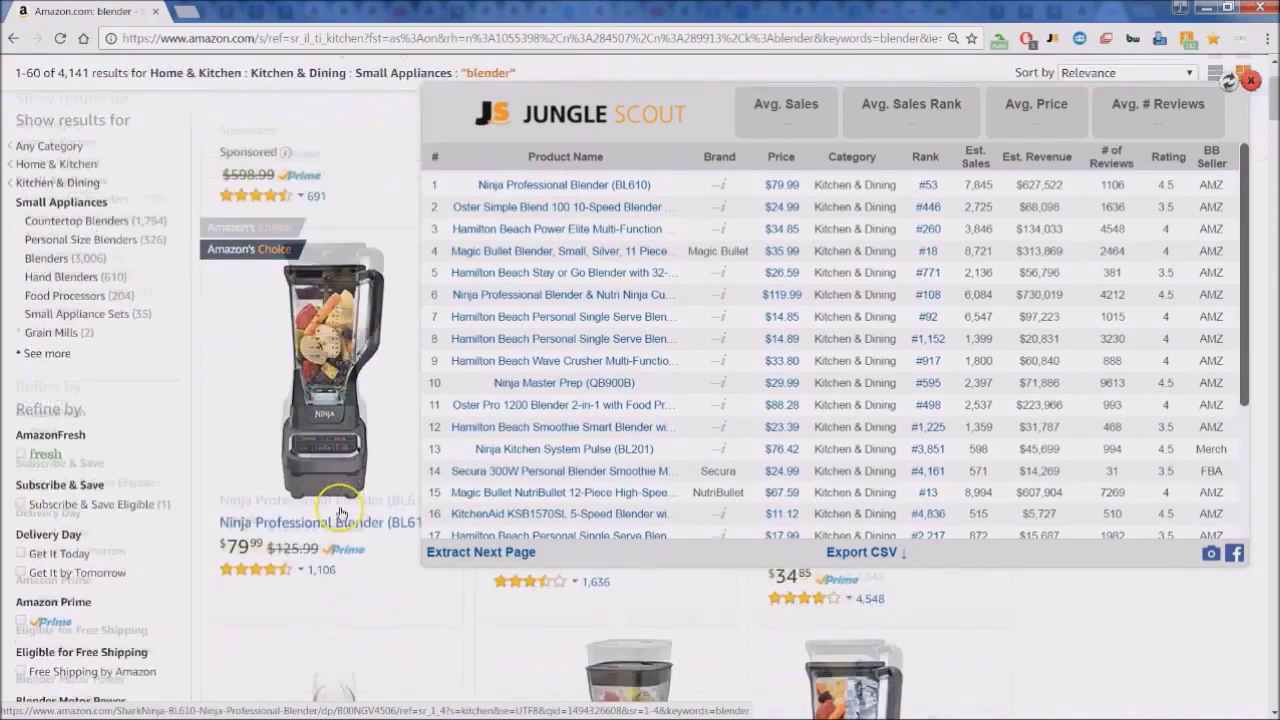
scroll(335, 478, down, 5)
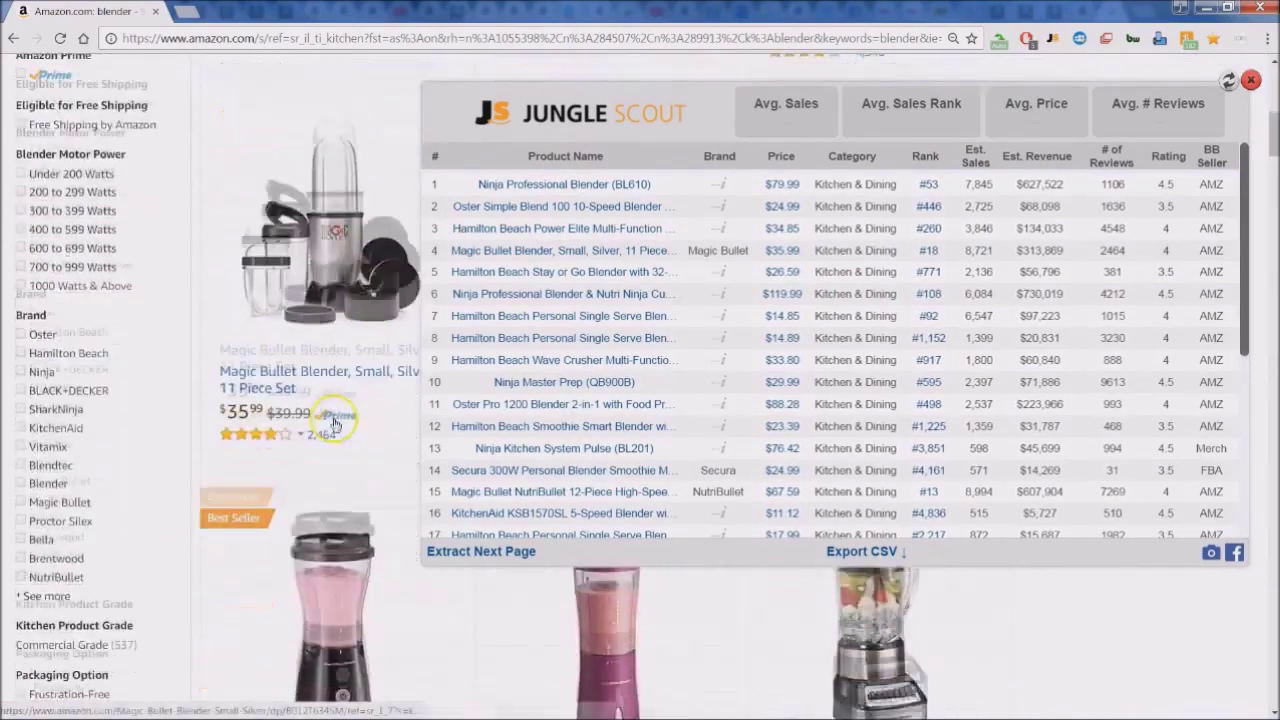
scroll(335, 424, down, 3)
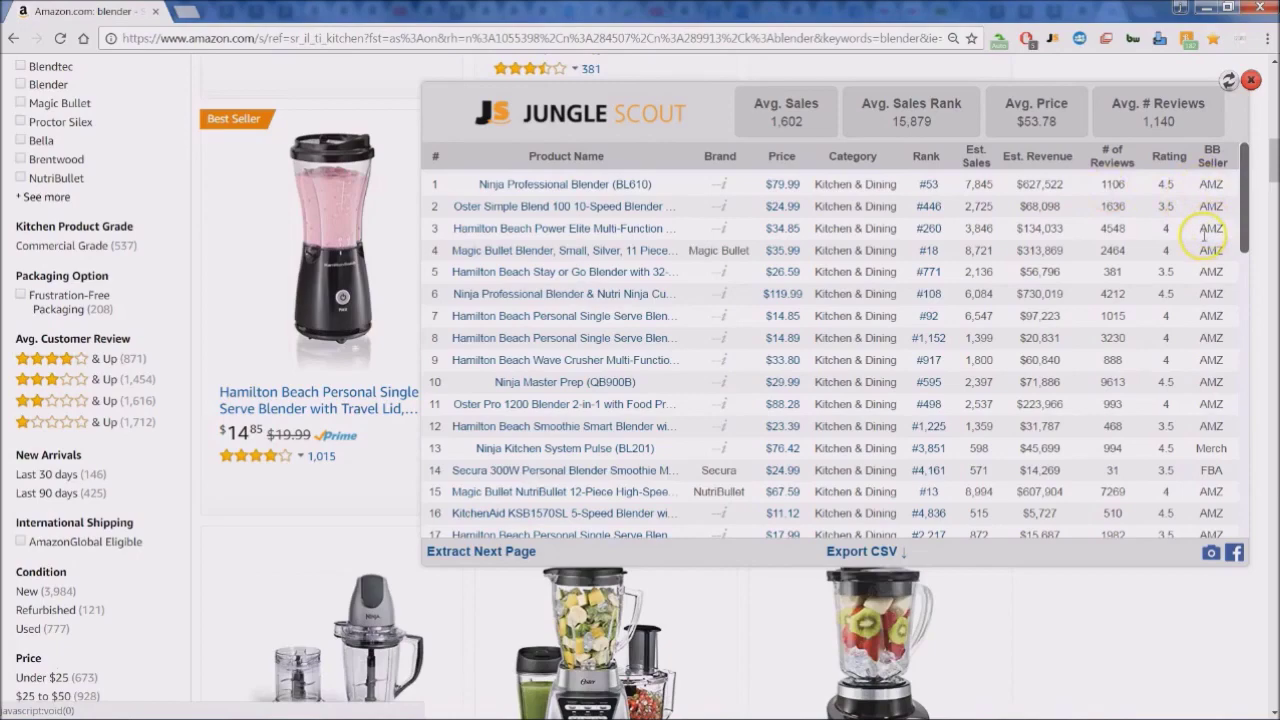
scroll(1205, 236, down, 3)
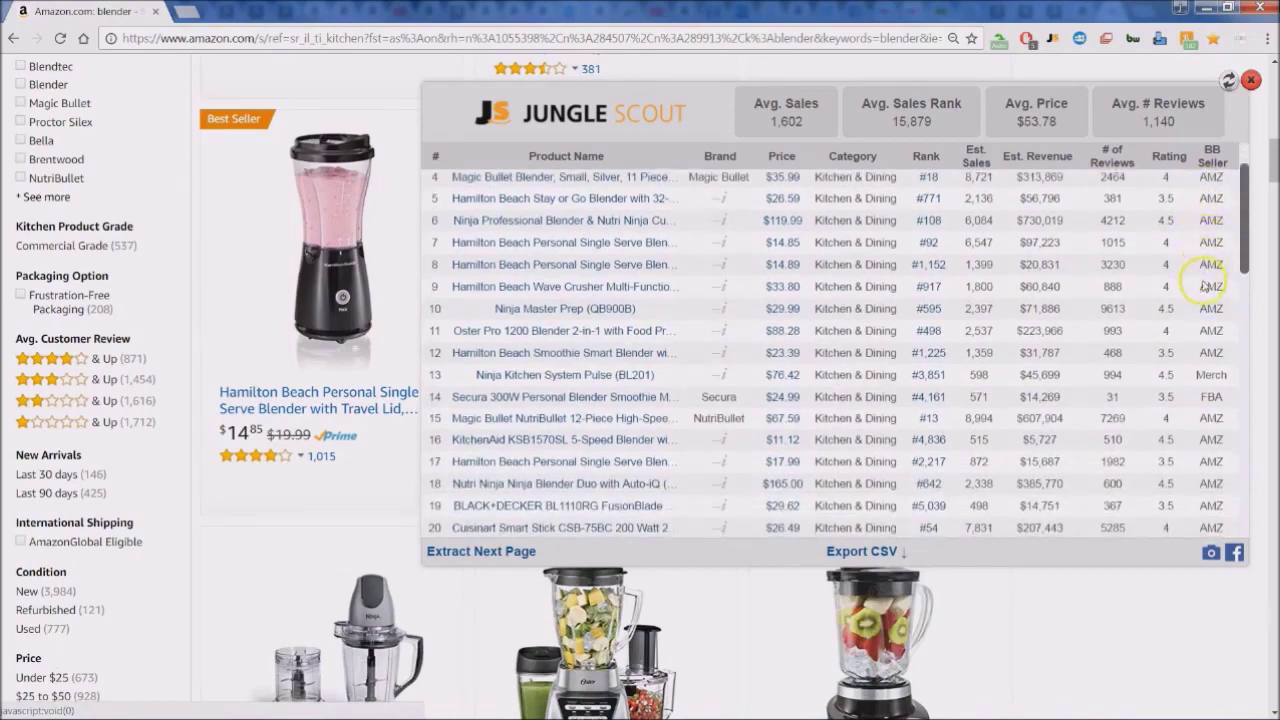
scroll(1208, 345, down, 3)
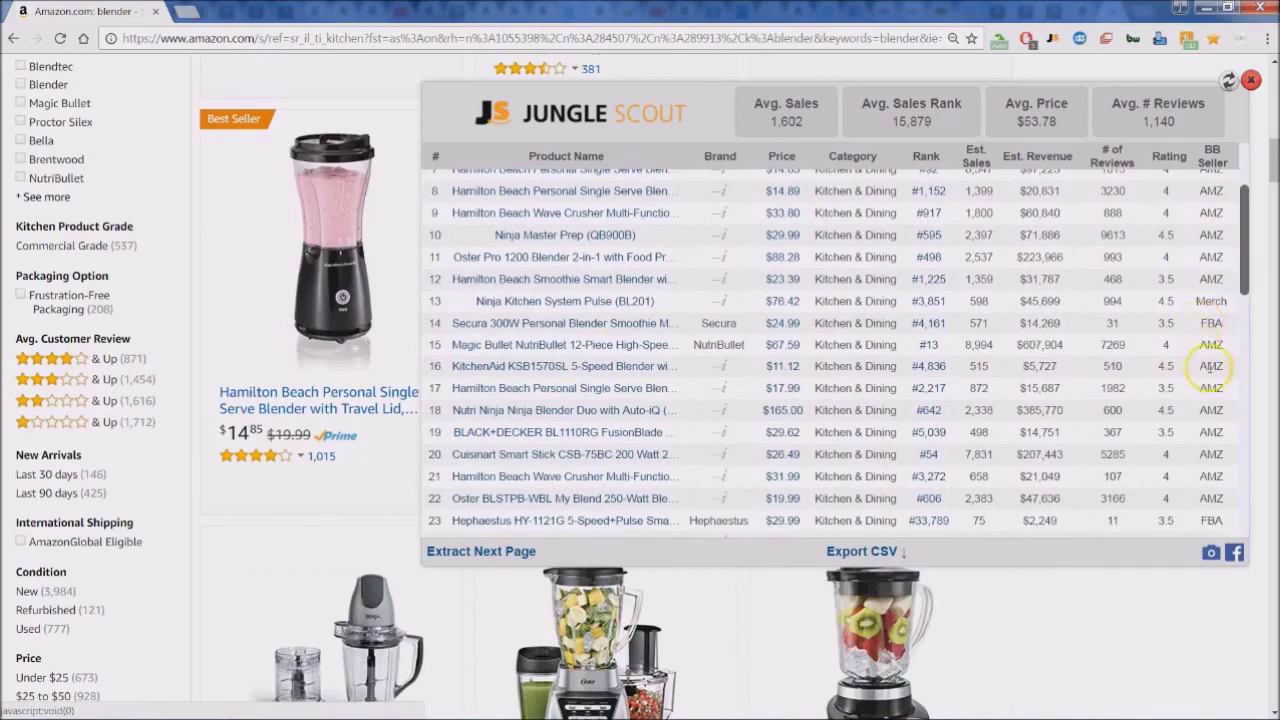
scroll(1208, 350, up, 7)
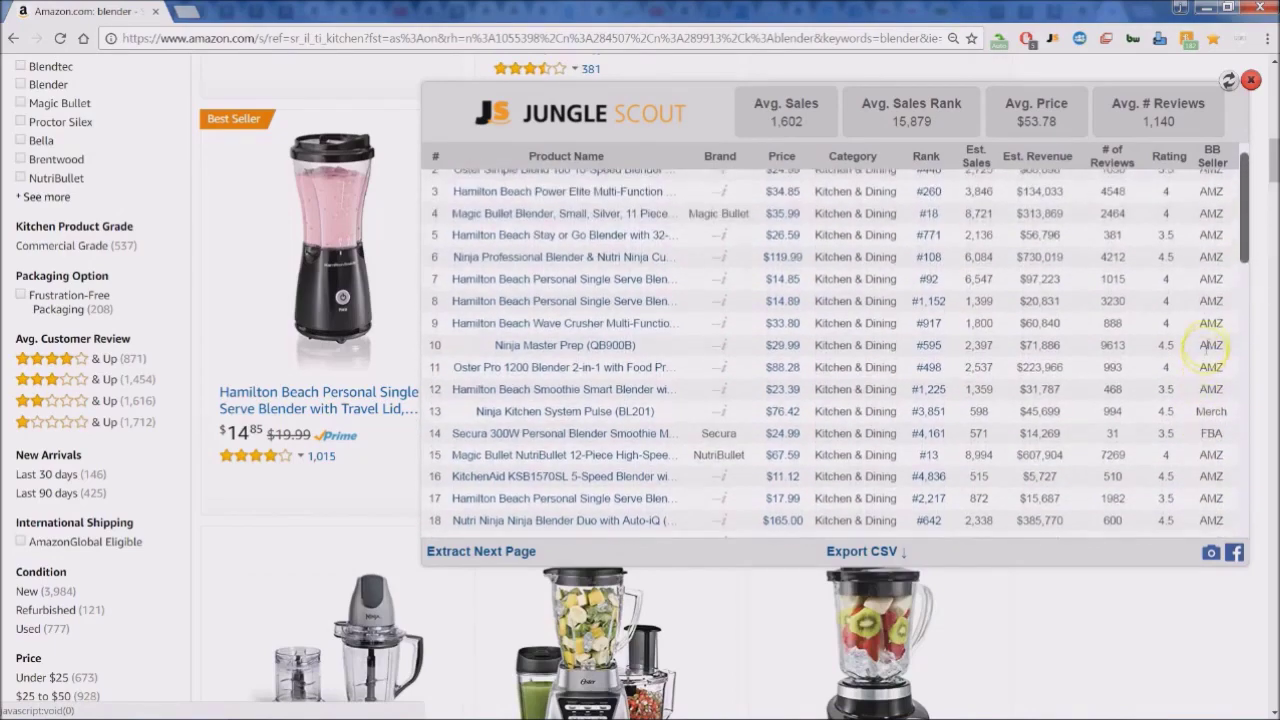
scroll(1208, 330, down, 3)
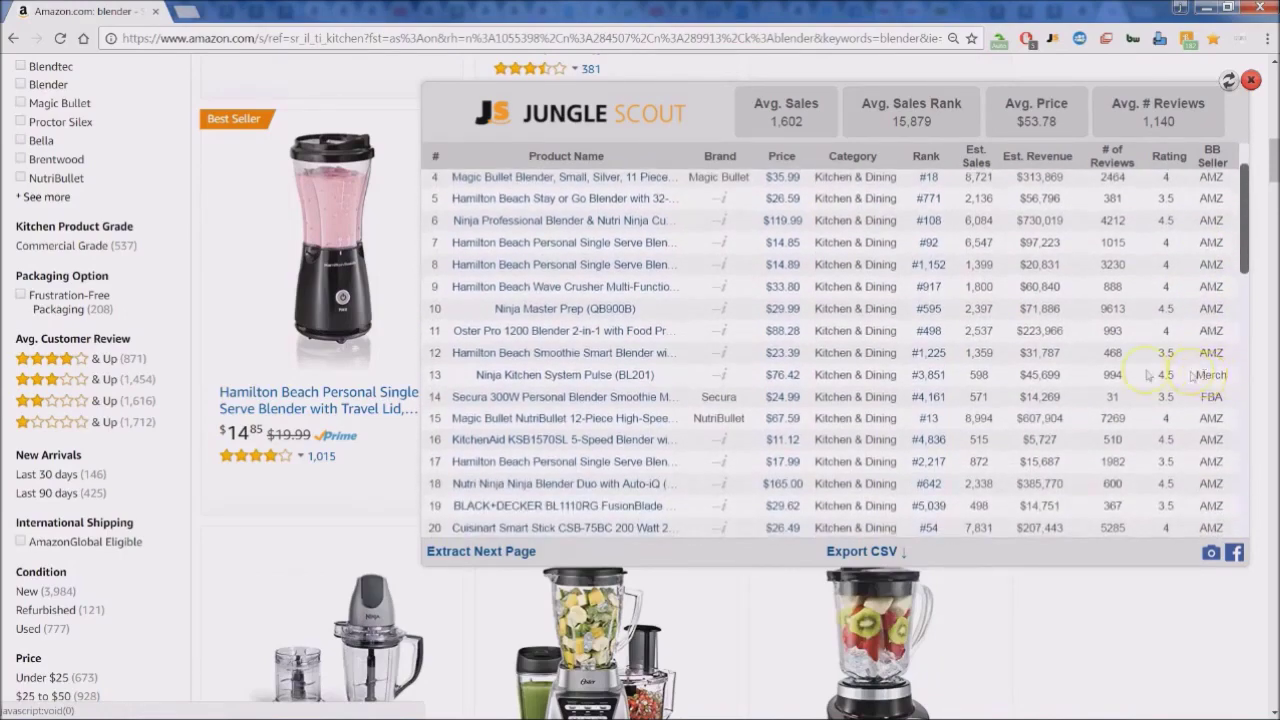
scroll(1105, 362, up, 3)
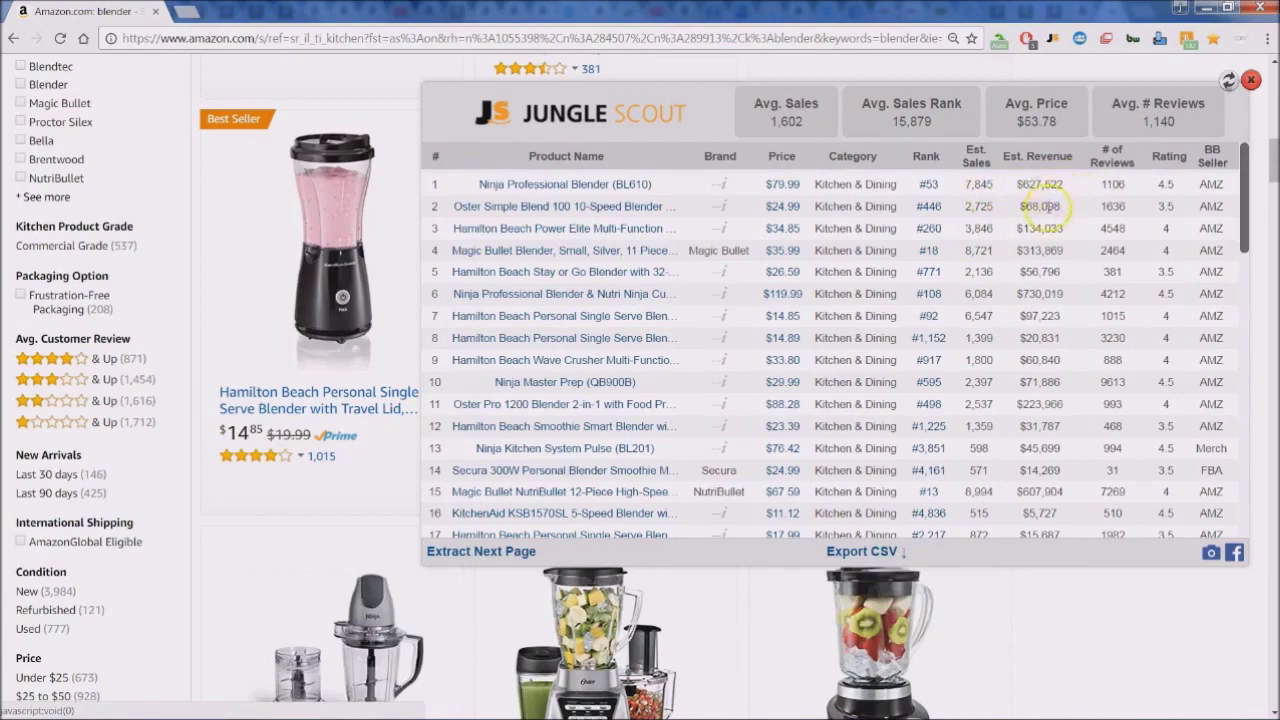
scroll(1050, 220, down, 3)
scroll(1045, 240, down, 3)
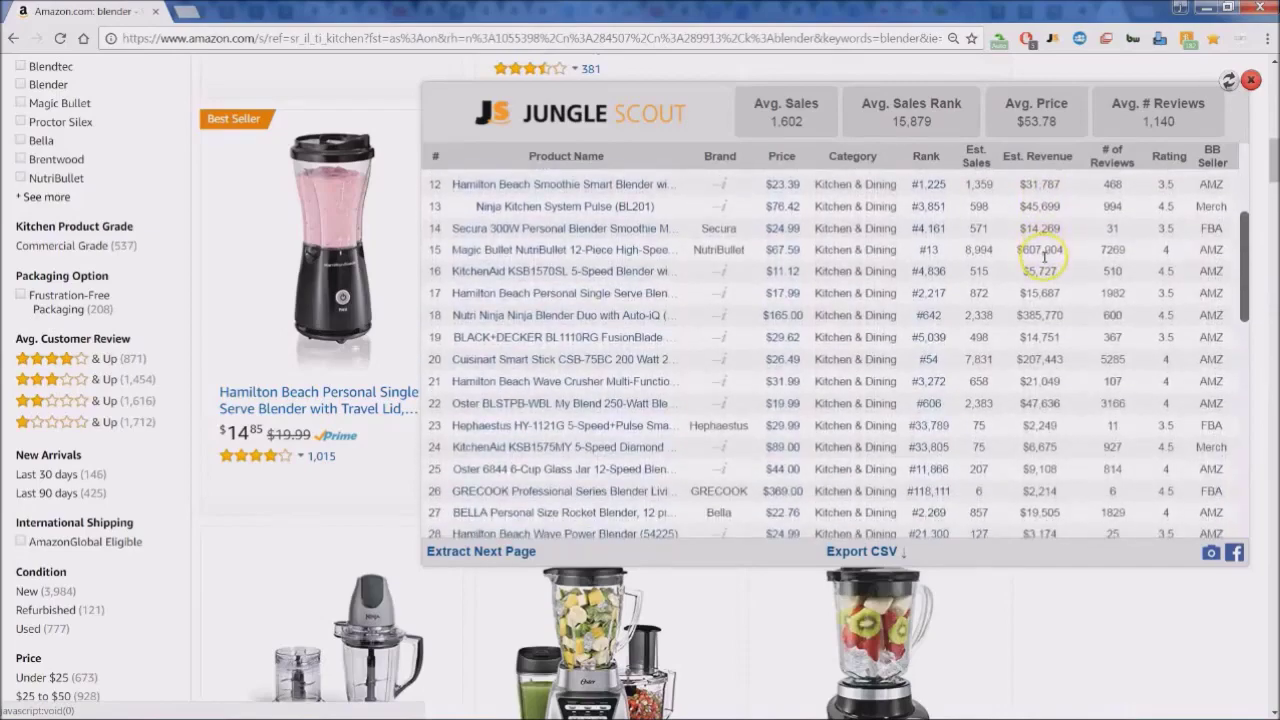
scroll(1045, 258, down, 2)
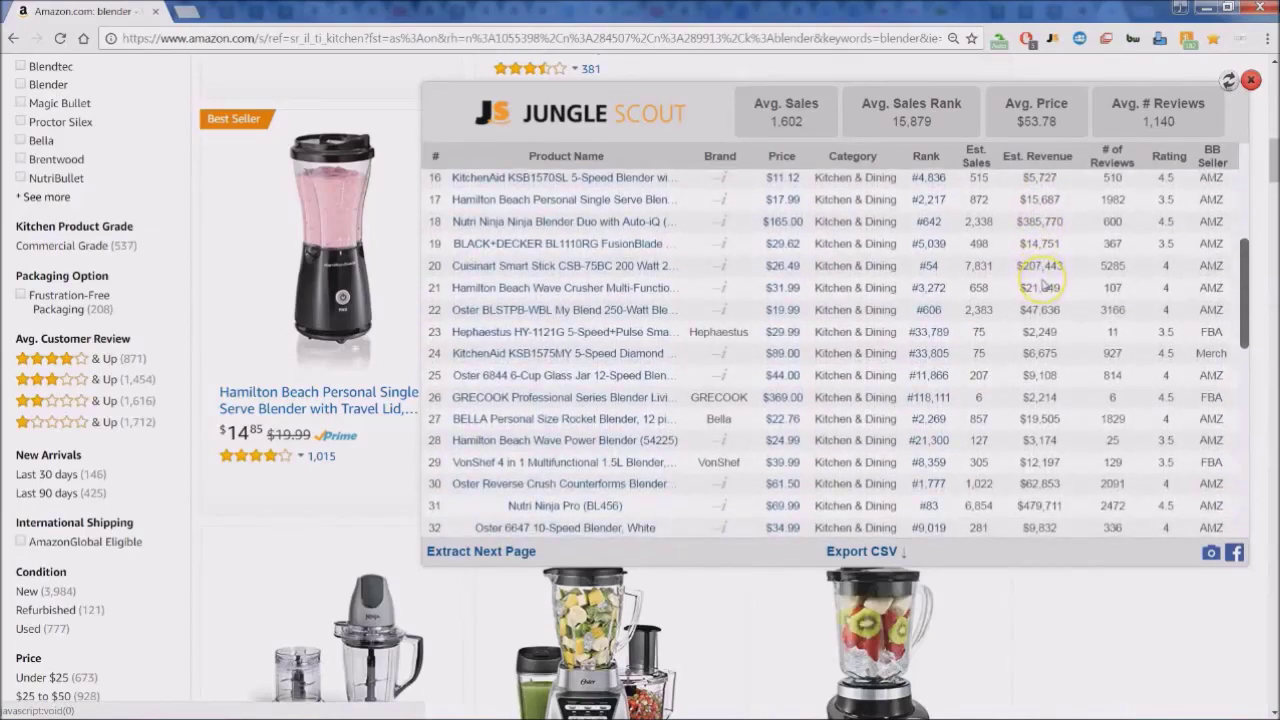
scroll(1045, 287, up, 5)
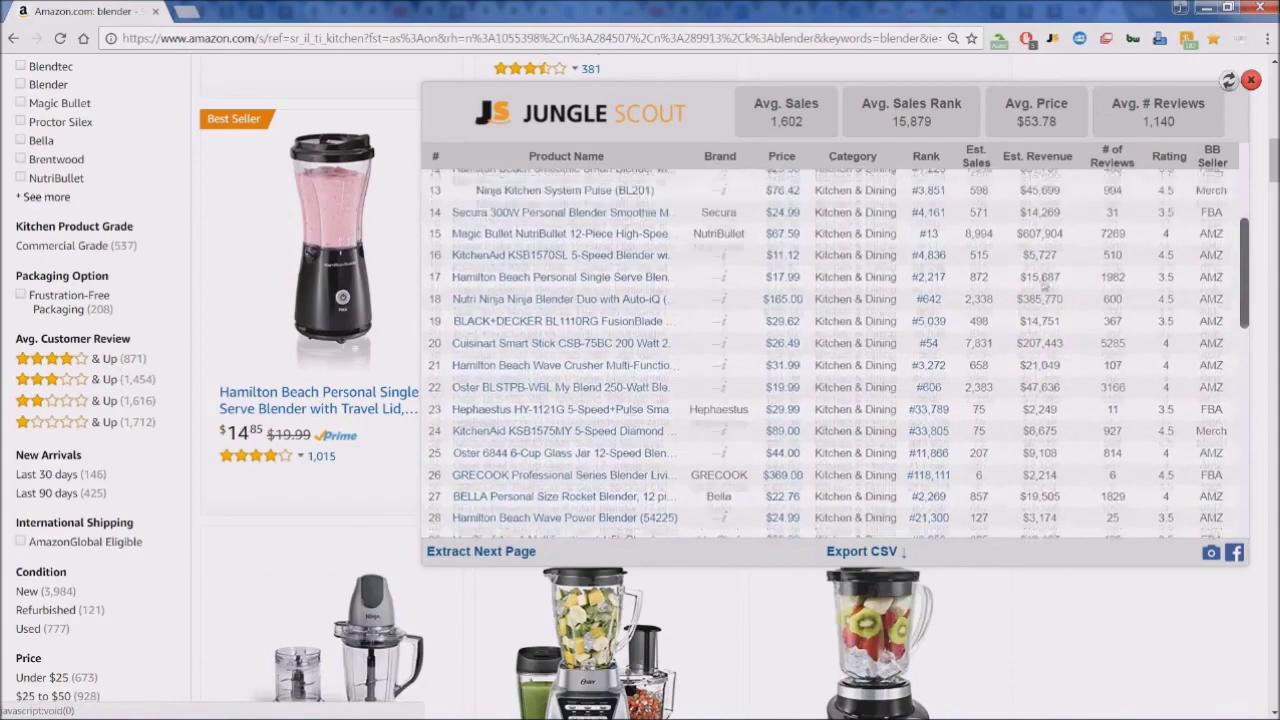
scroll(1045, 287, up, 3)
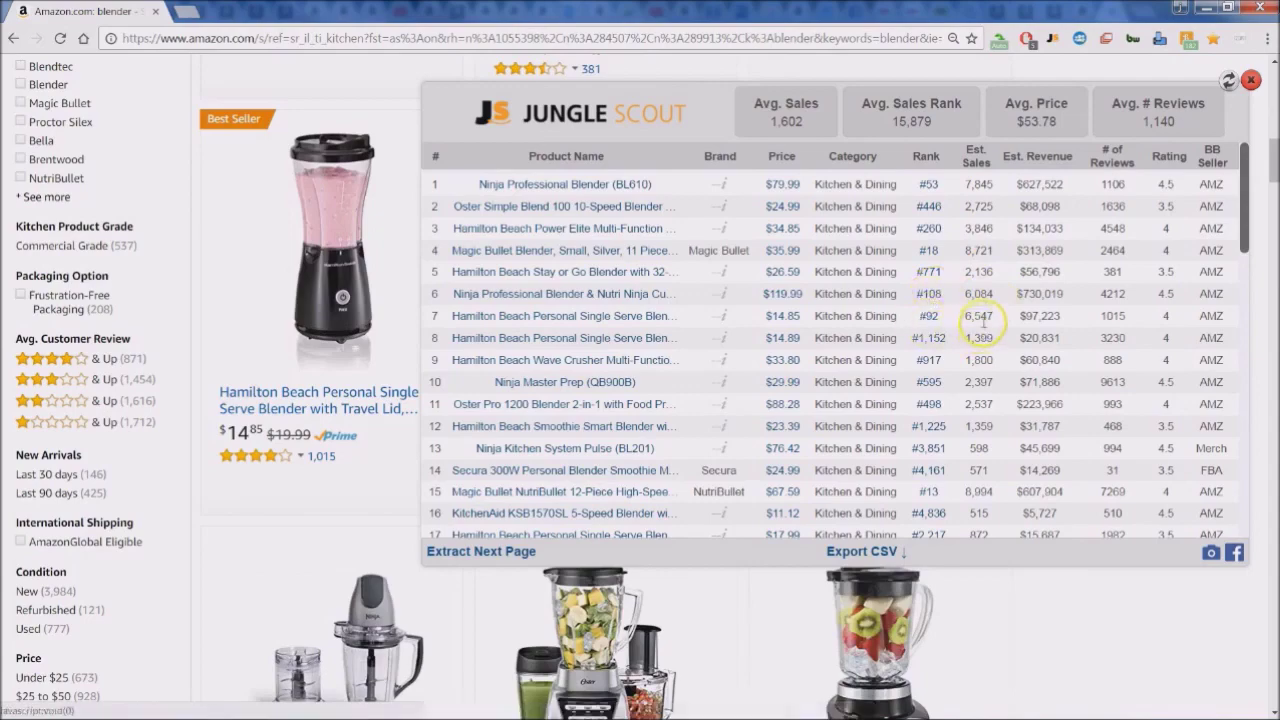
scroll(980, 315, down, 3)
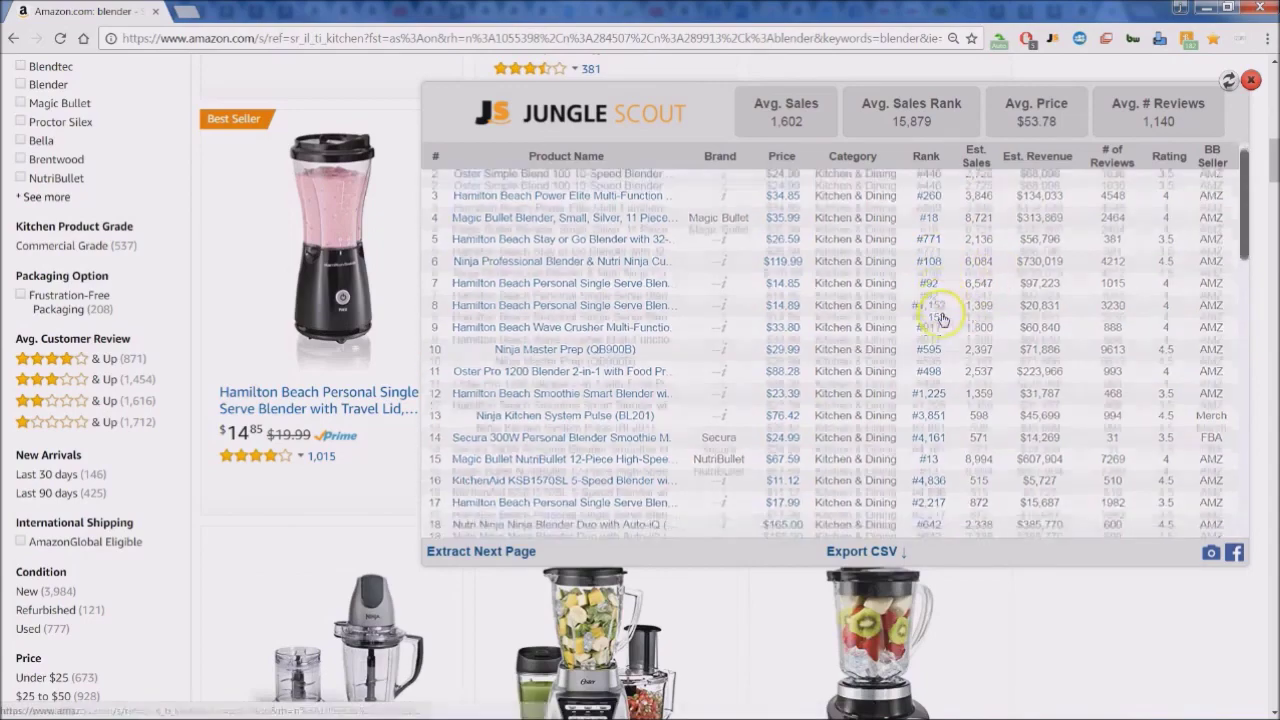
scroll(990, 316, down, 3)
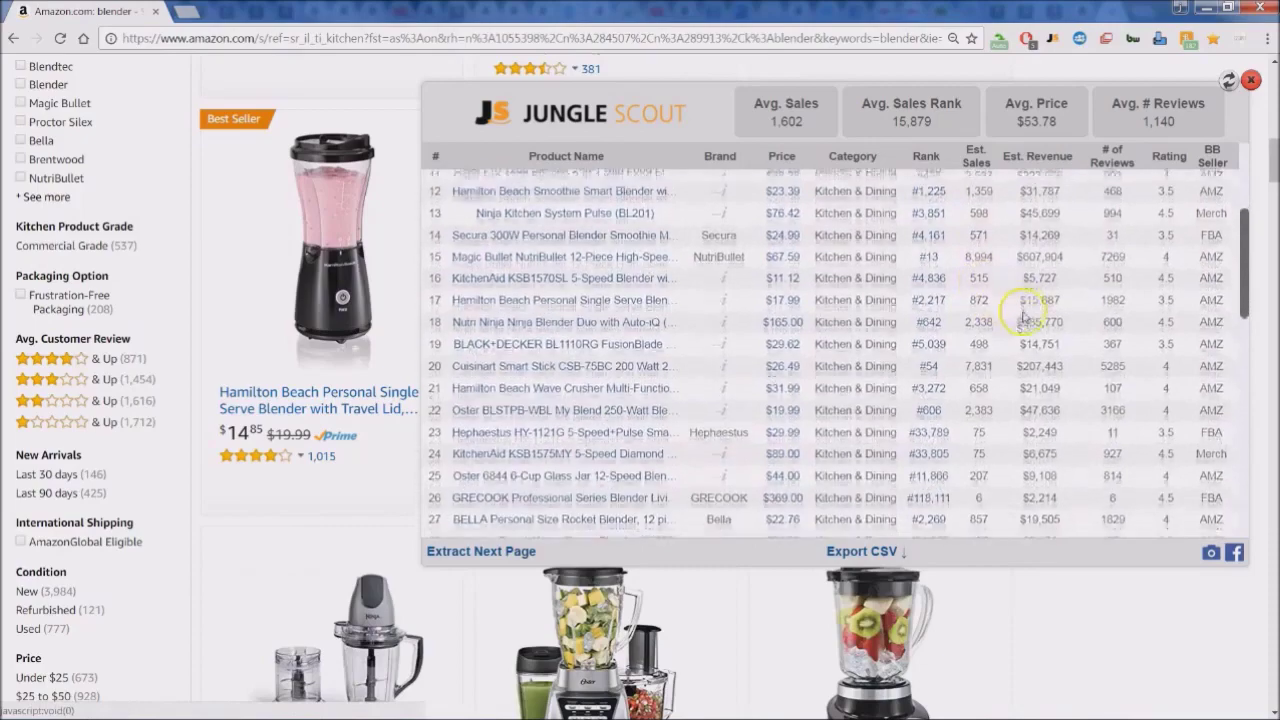
scroll(1025, 318, down, 2)
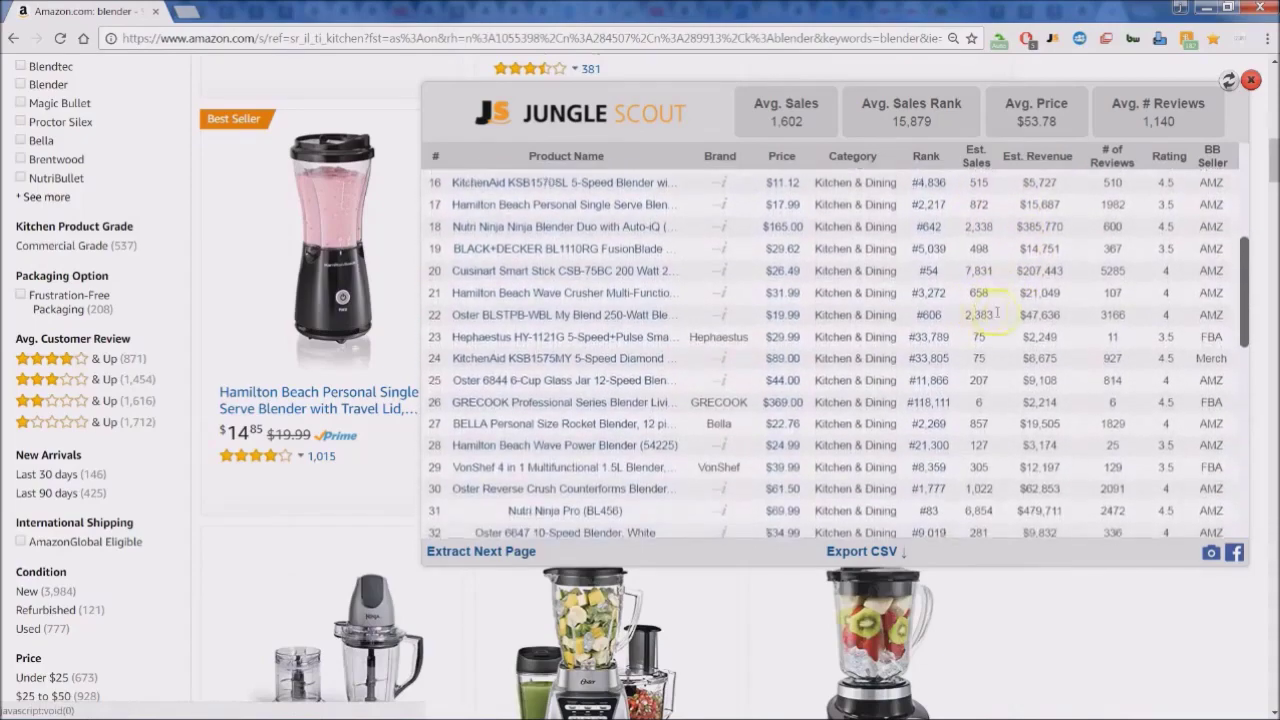
scroll(1058, 330, down, 3)
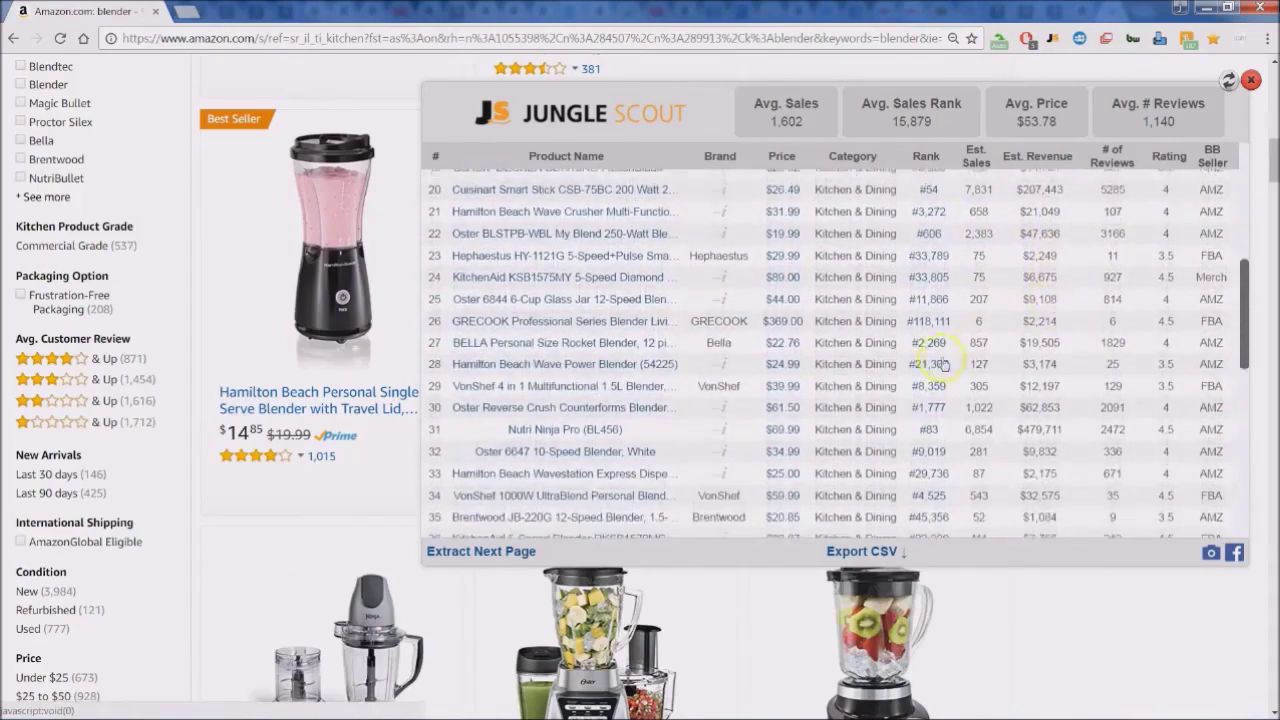